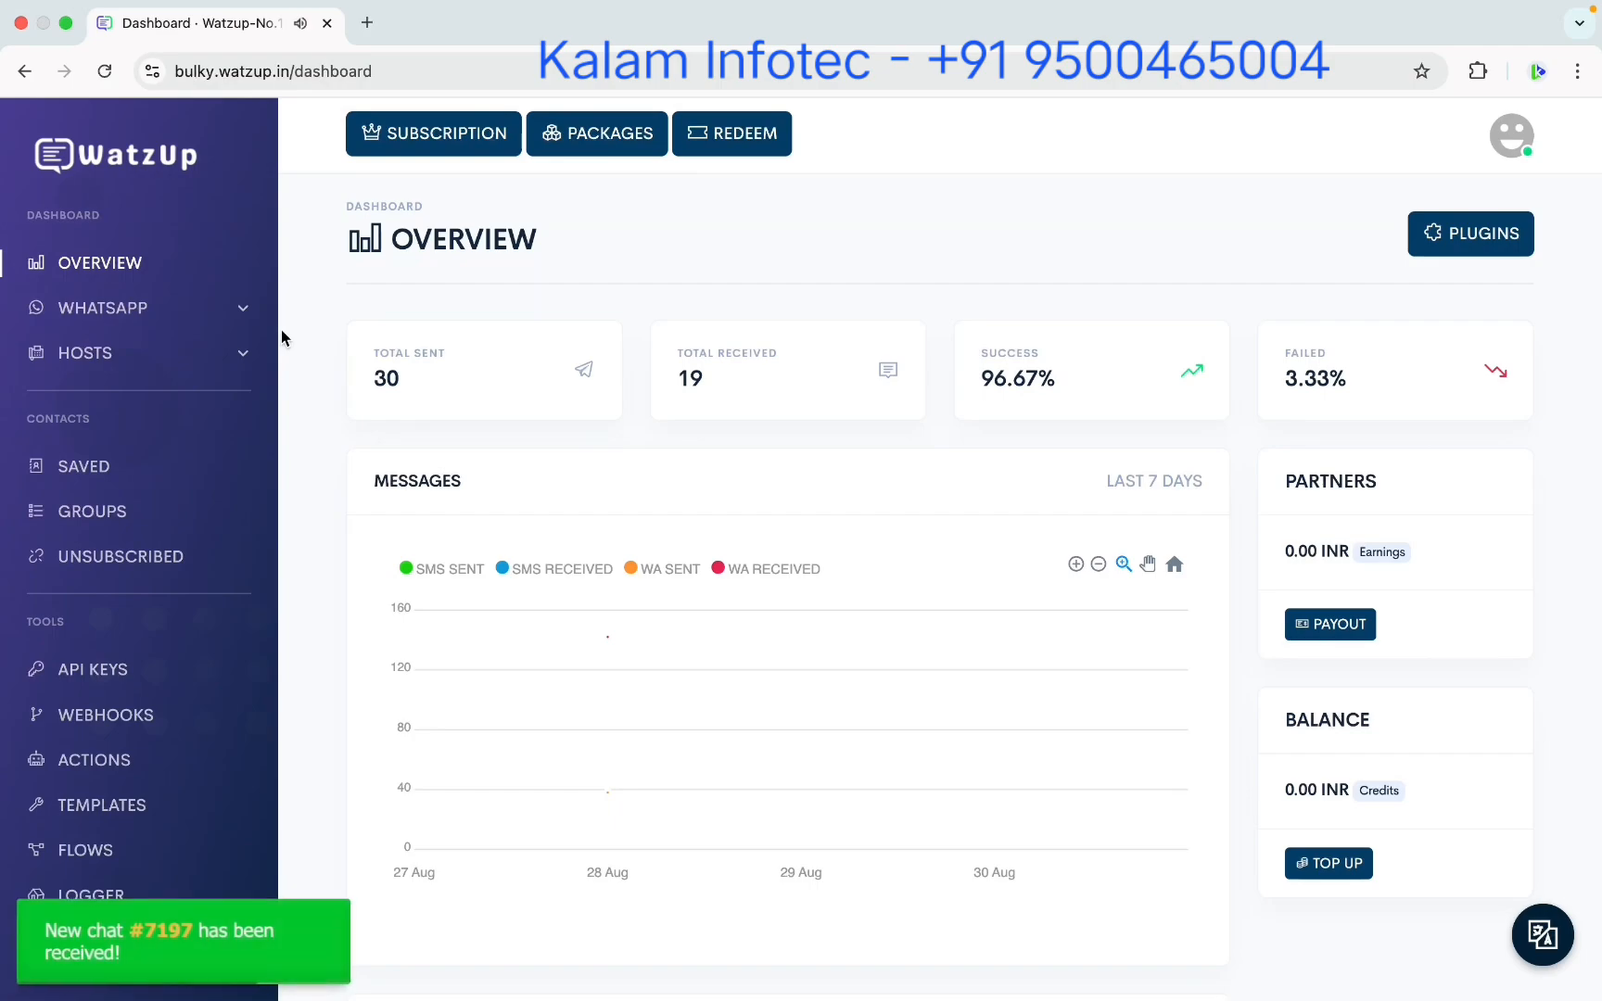
Open the Actions tool and view the blank new autoreply form, closing it without submitting
{"action": "left_click", "coordinate": [105, 757]}
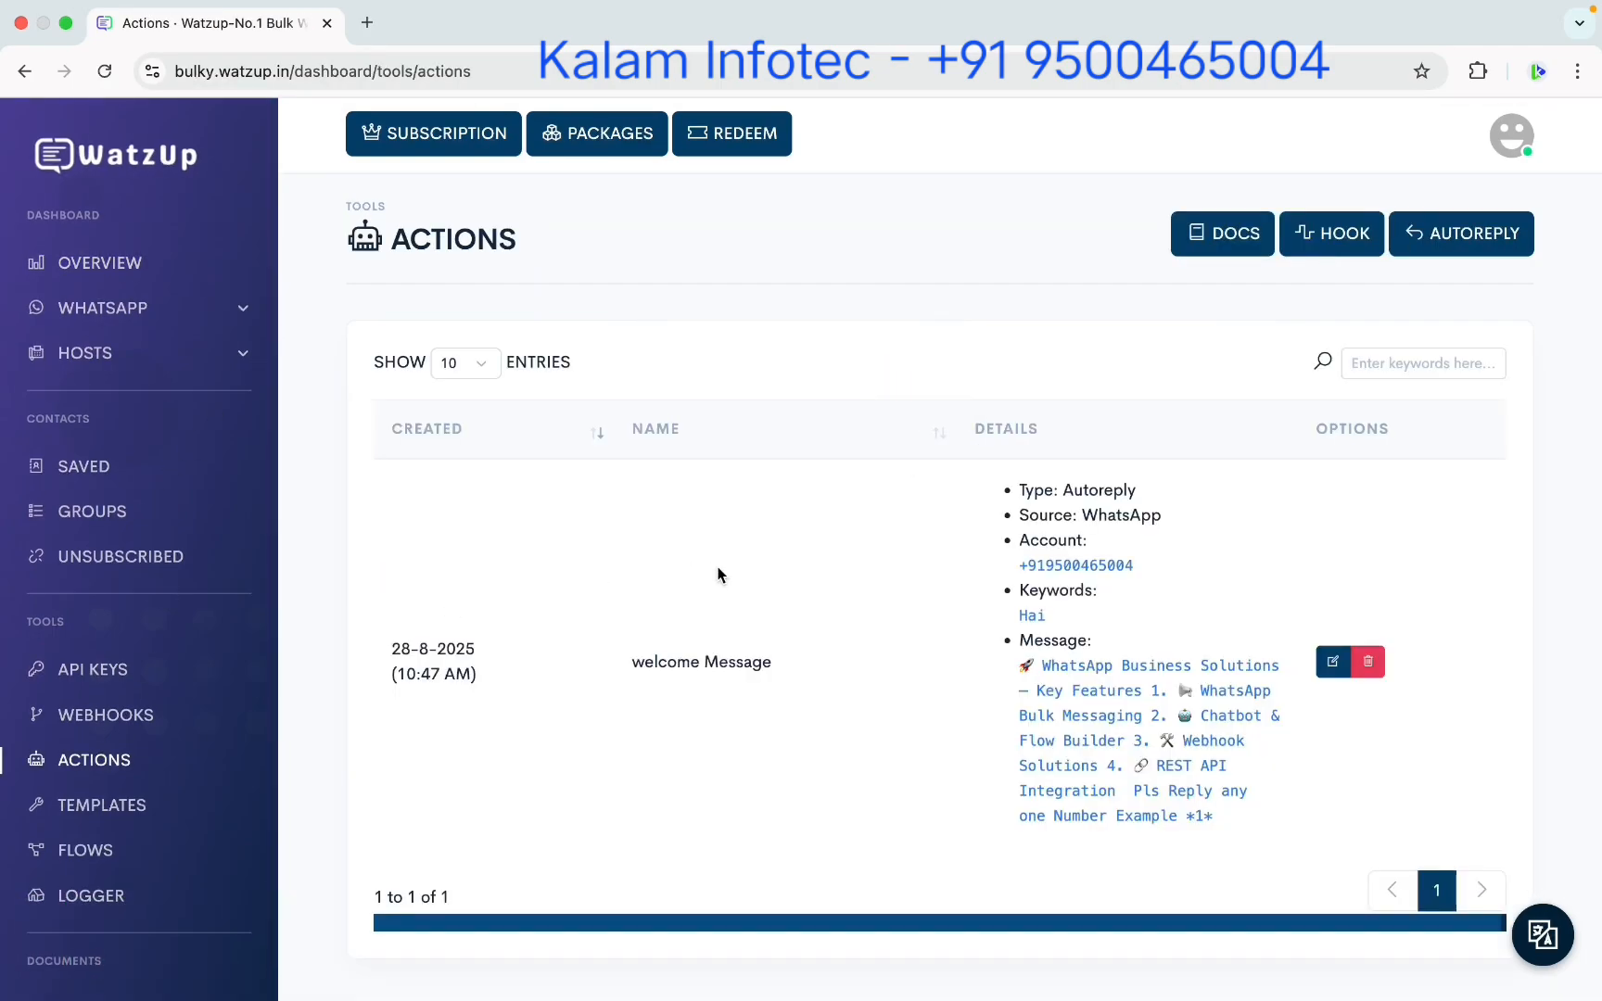
{"action": "left_click", "coordinate": [1423, 233]}
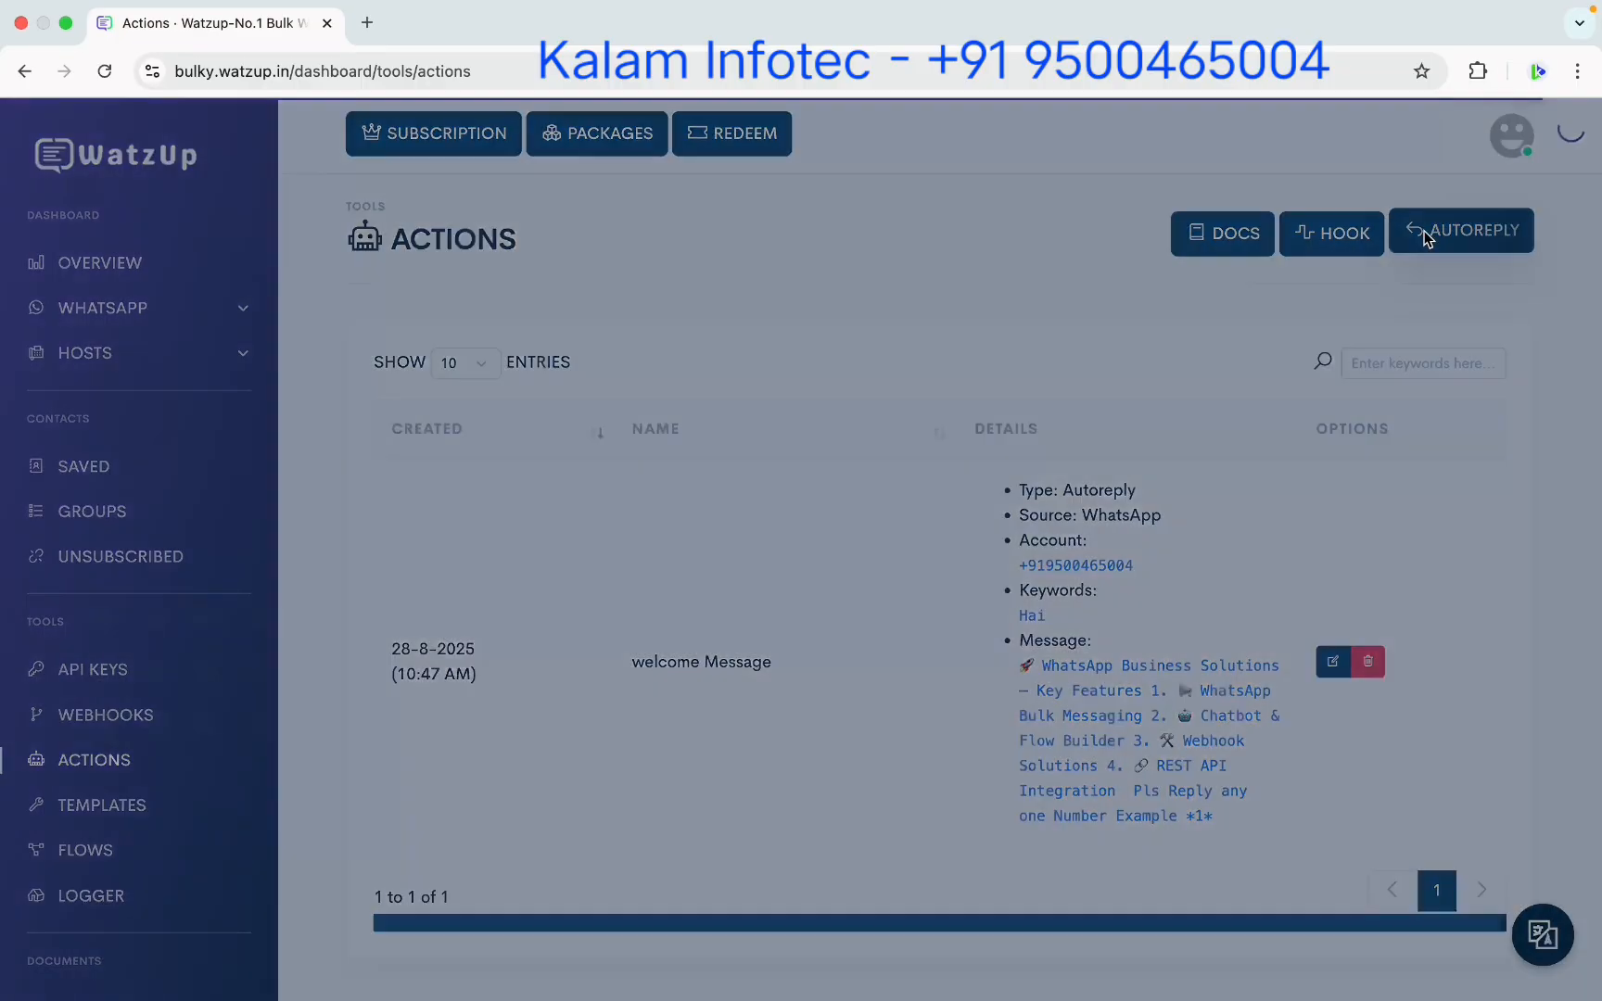
{"action": "left_click", "coordinate": [570, 339]}
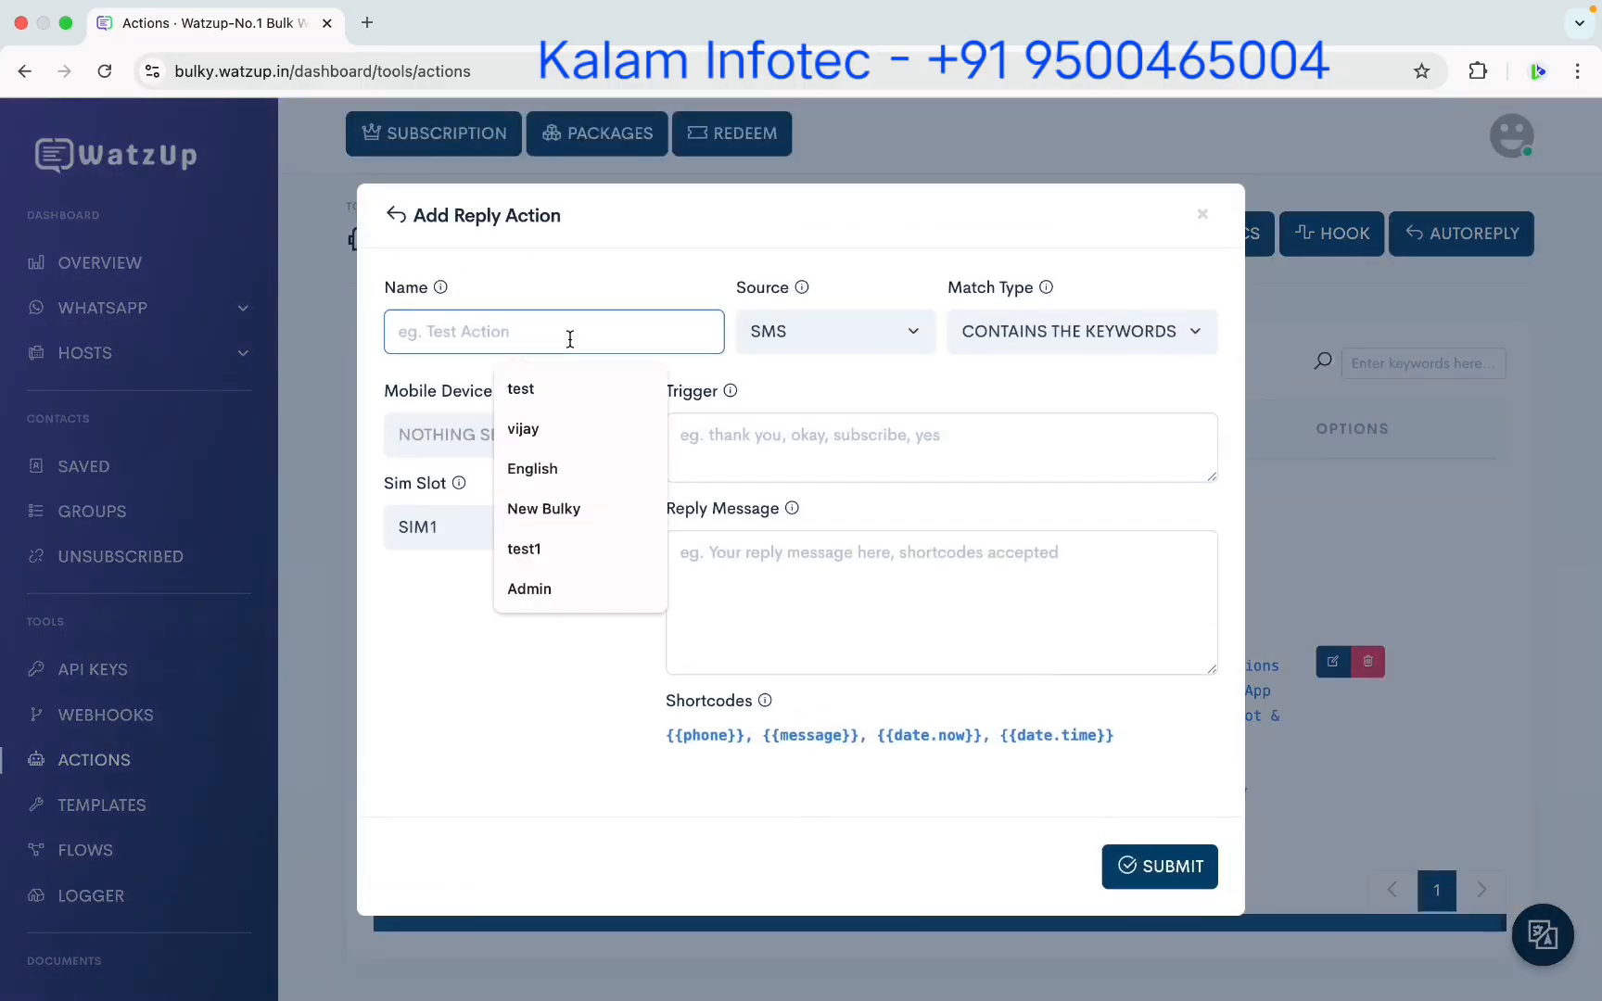
{"action": "left_click", "coordinate": [1203, 216]}
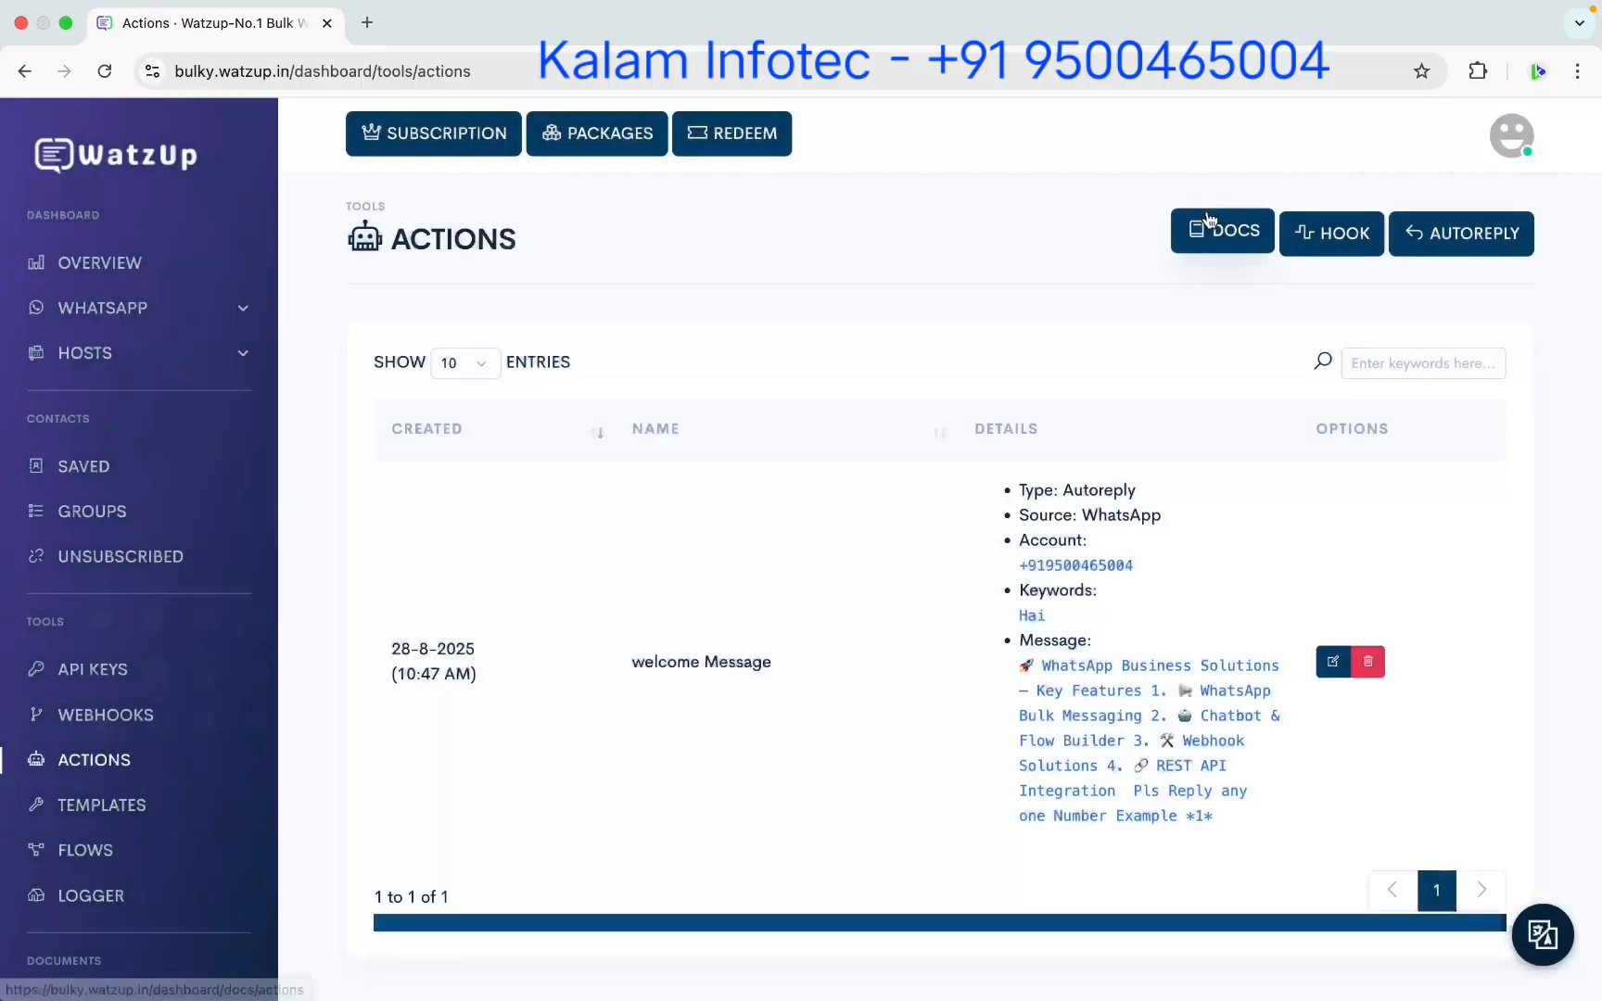
Open the welcome Message autoreply for editing, review its name, message type, trigger and reply message, and submit the form
{"action": "left_click", "coordinate": [1331, 660]}
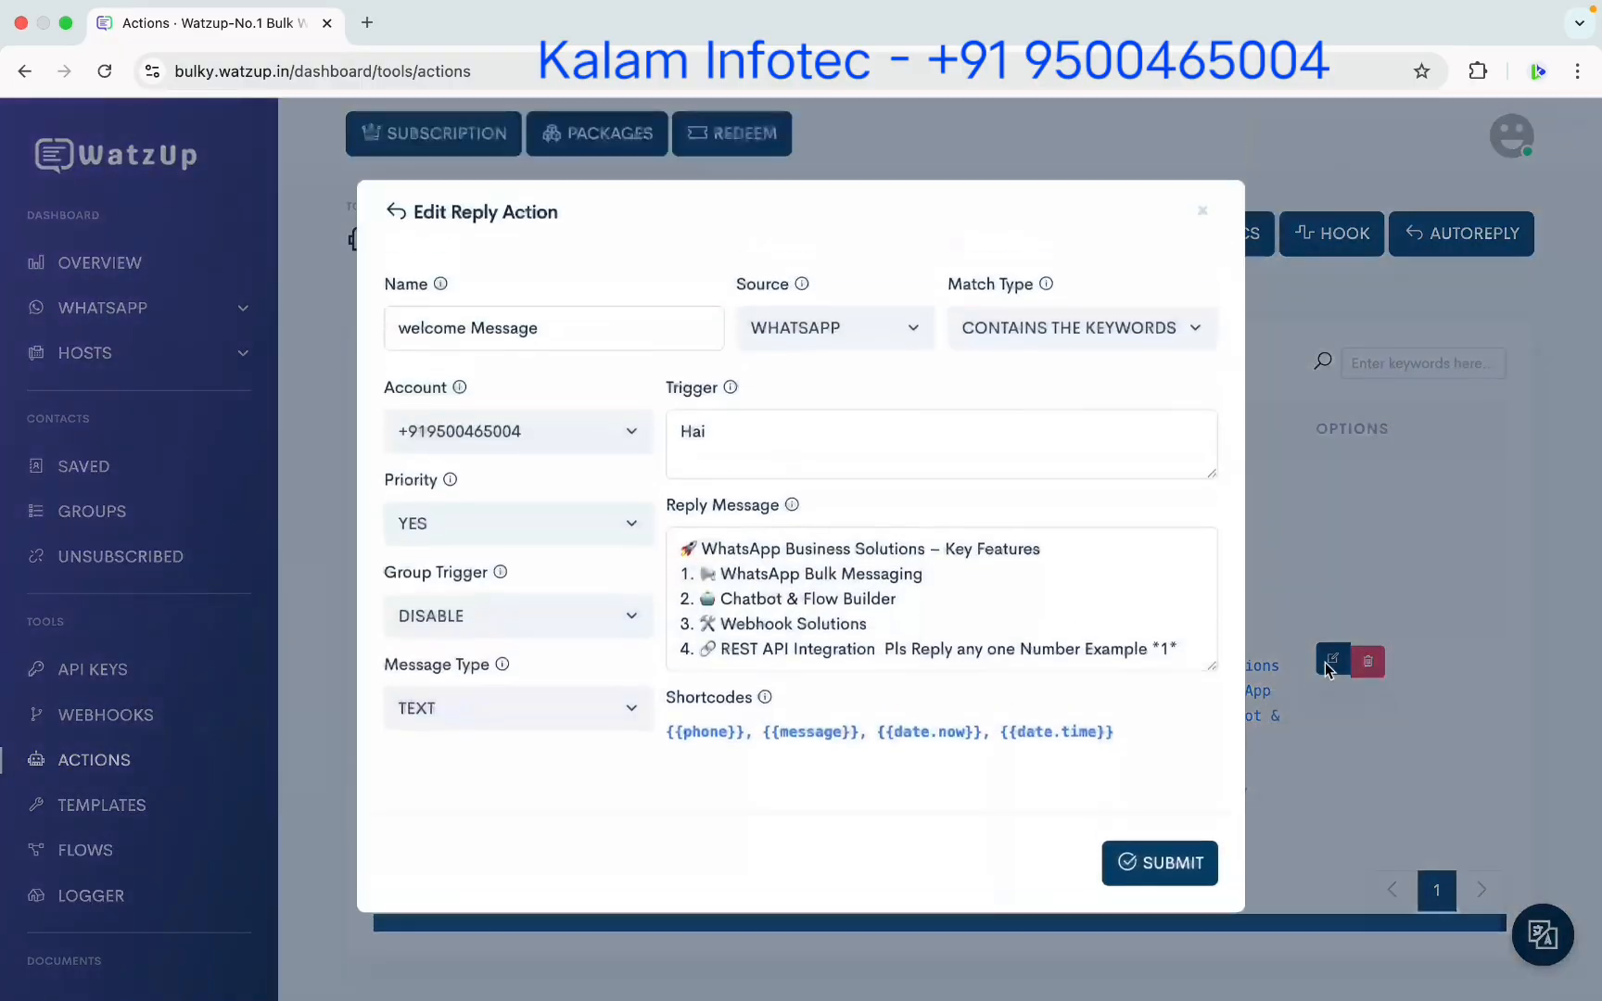
{"action": "left_click", "coordinate": [586, 344]}
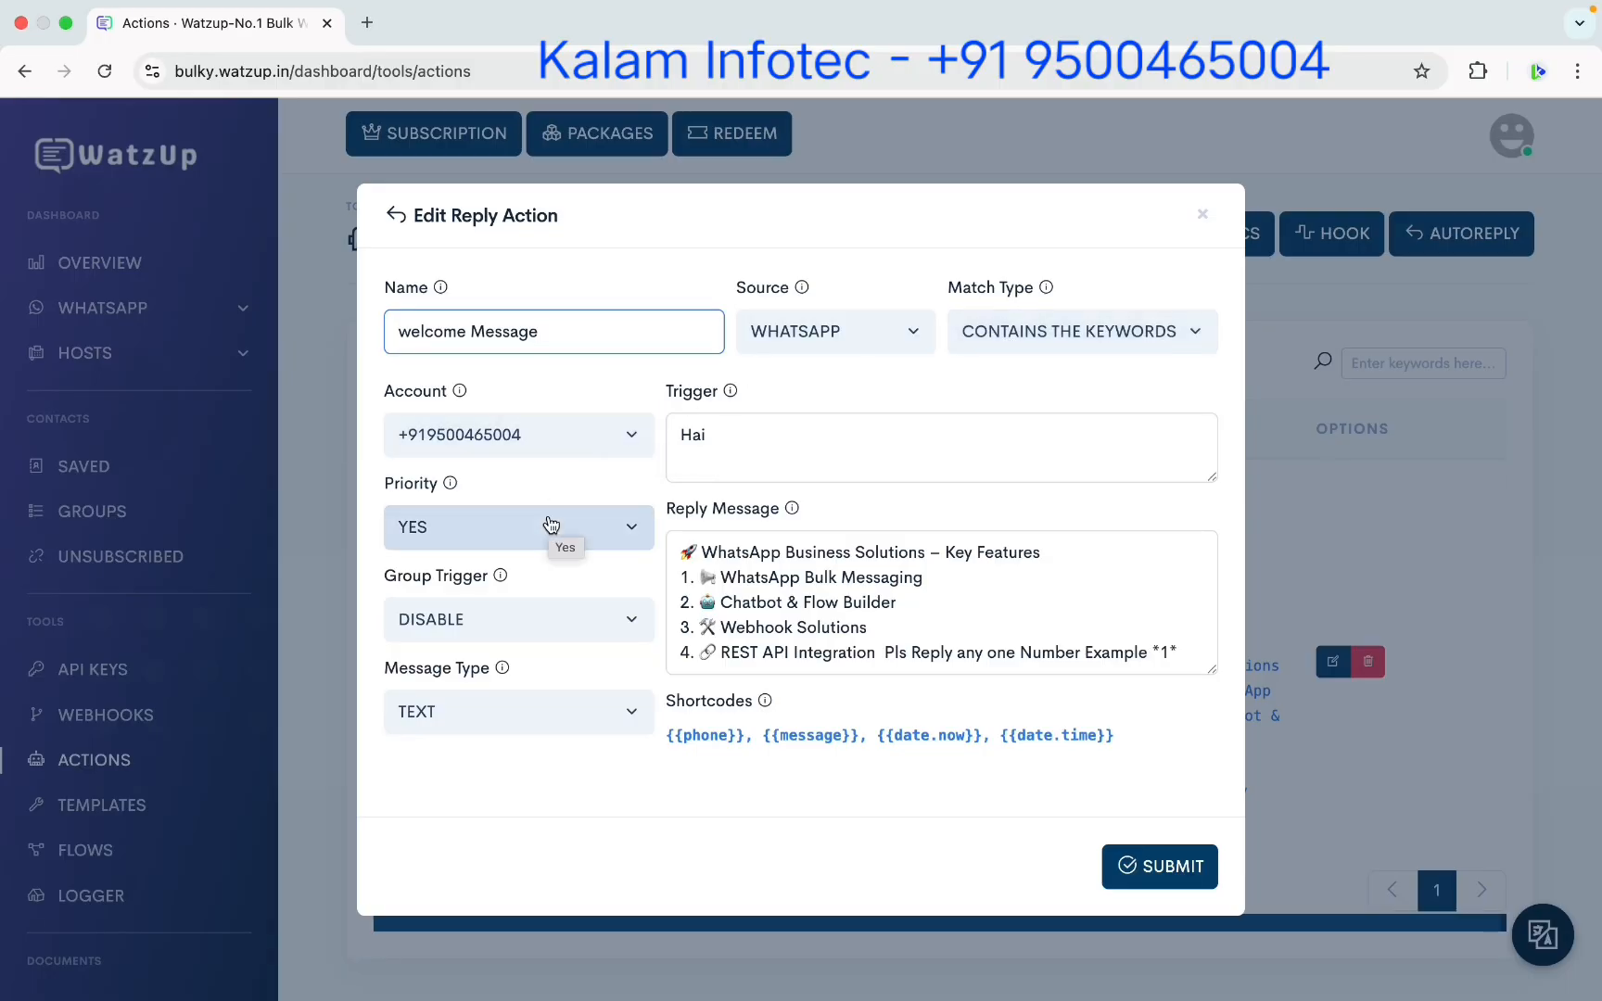
{"action": "left_click", "coordinate": [483, 714]}
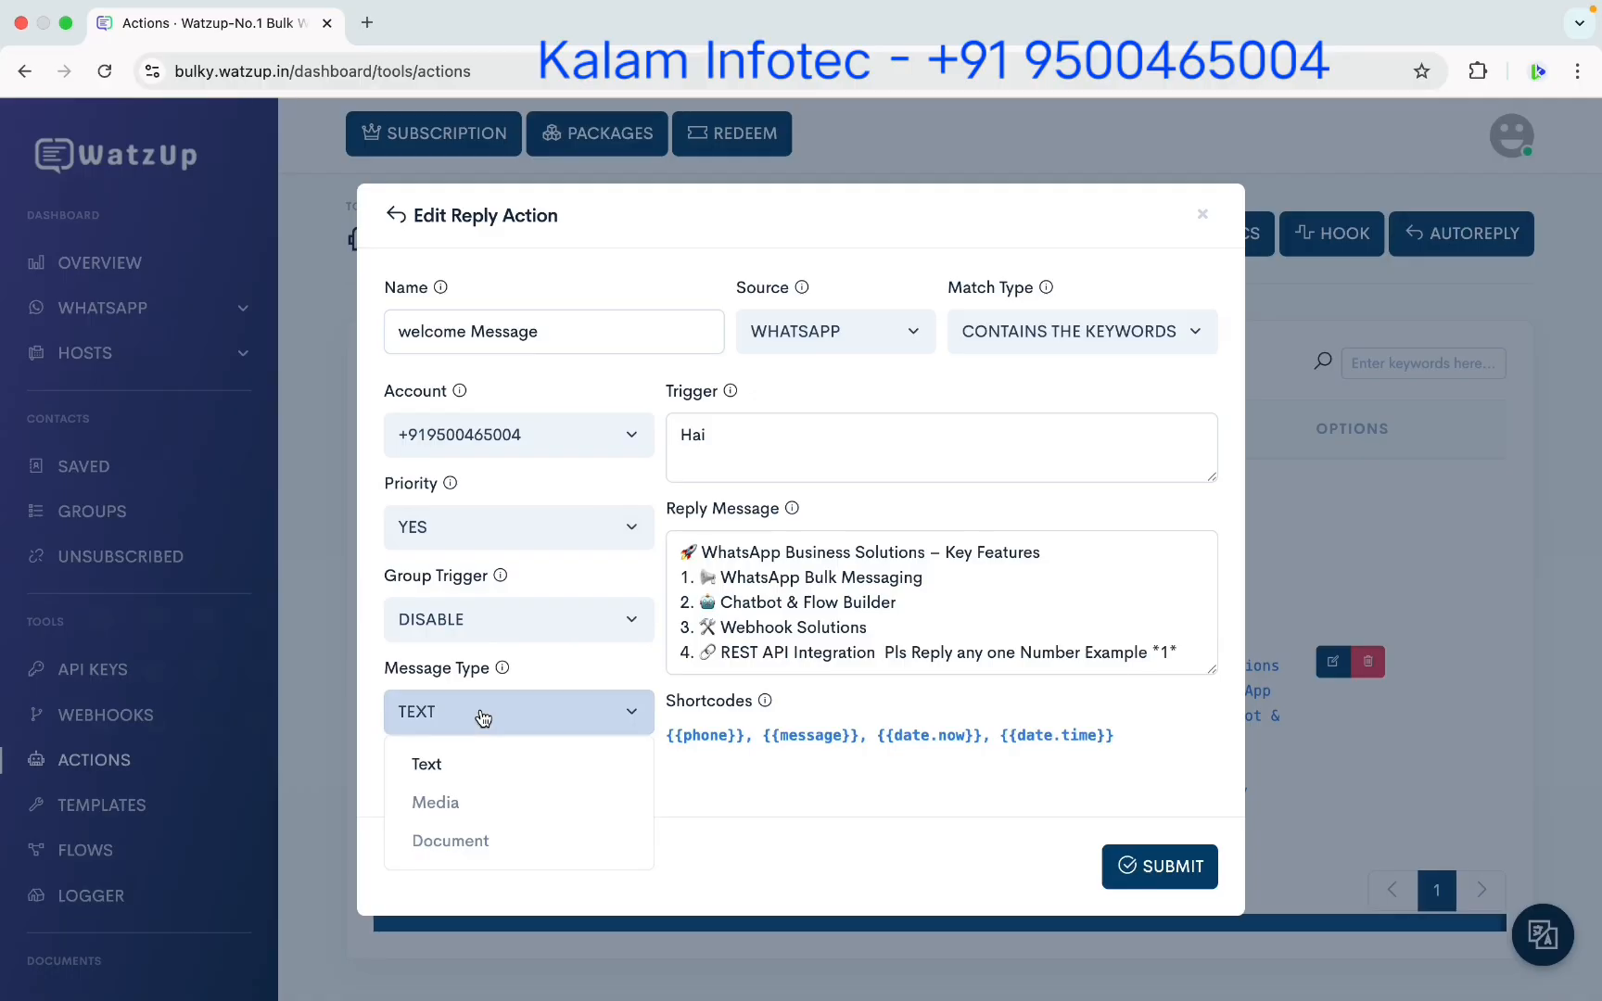
{"action": "double_click", "coordinate": [835, 468]}
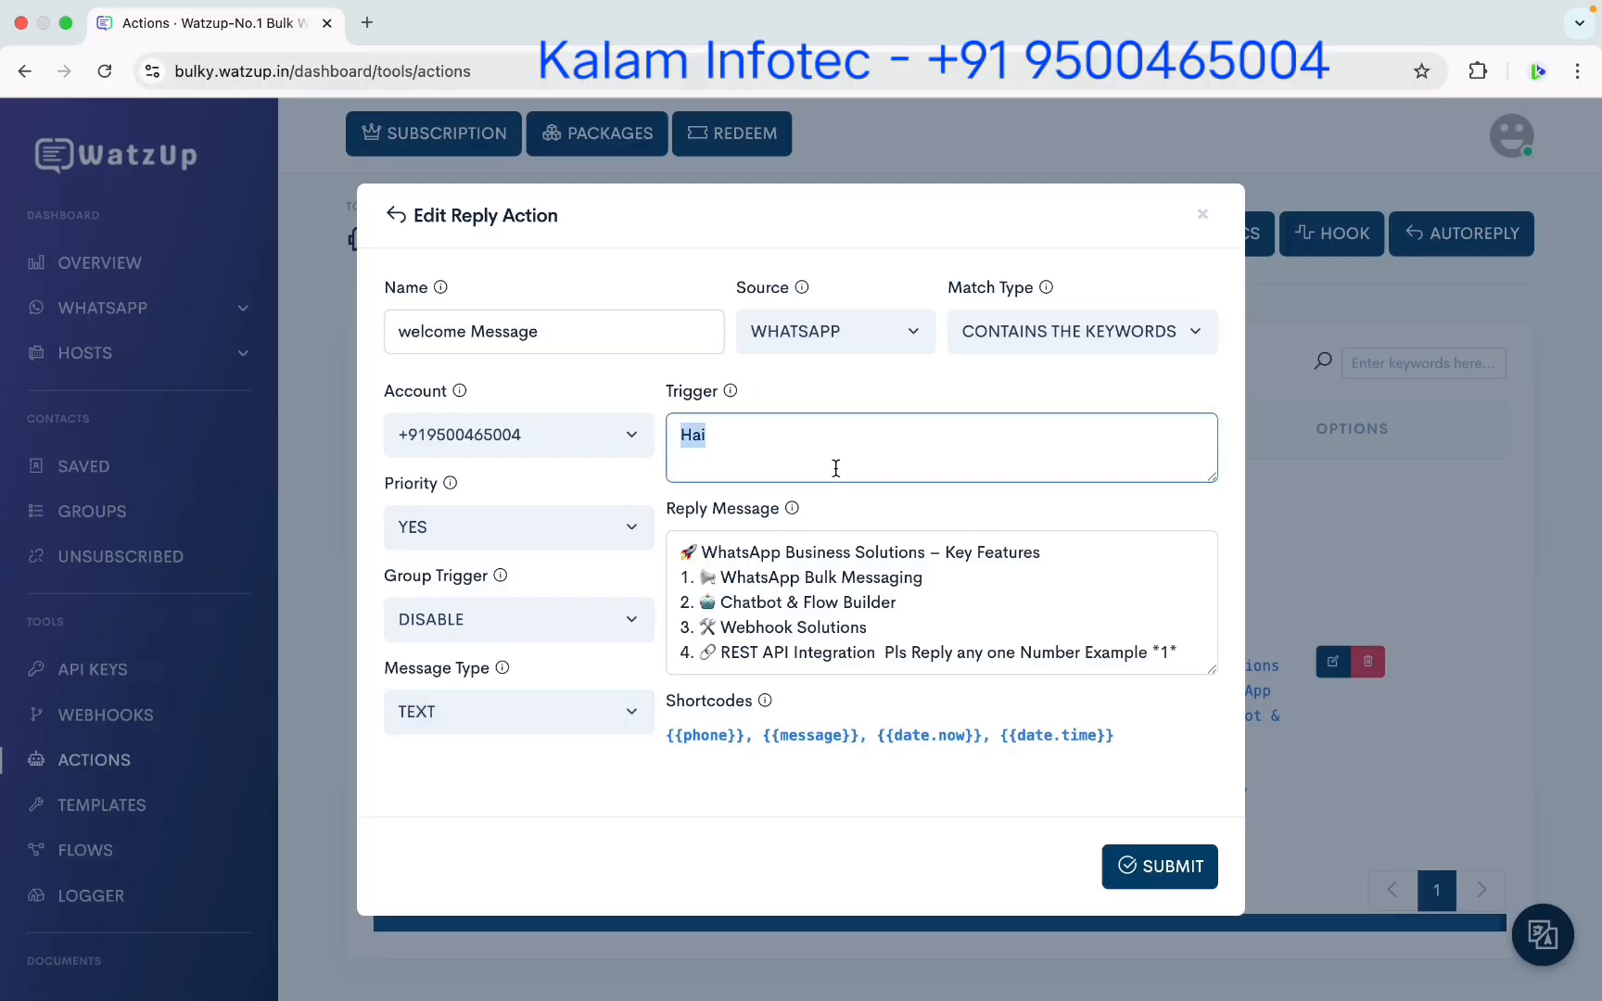
{"action": "left_click", "coordinate": [835, 468]}
{"action": "left_click", "coordinate": [823, 593]}
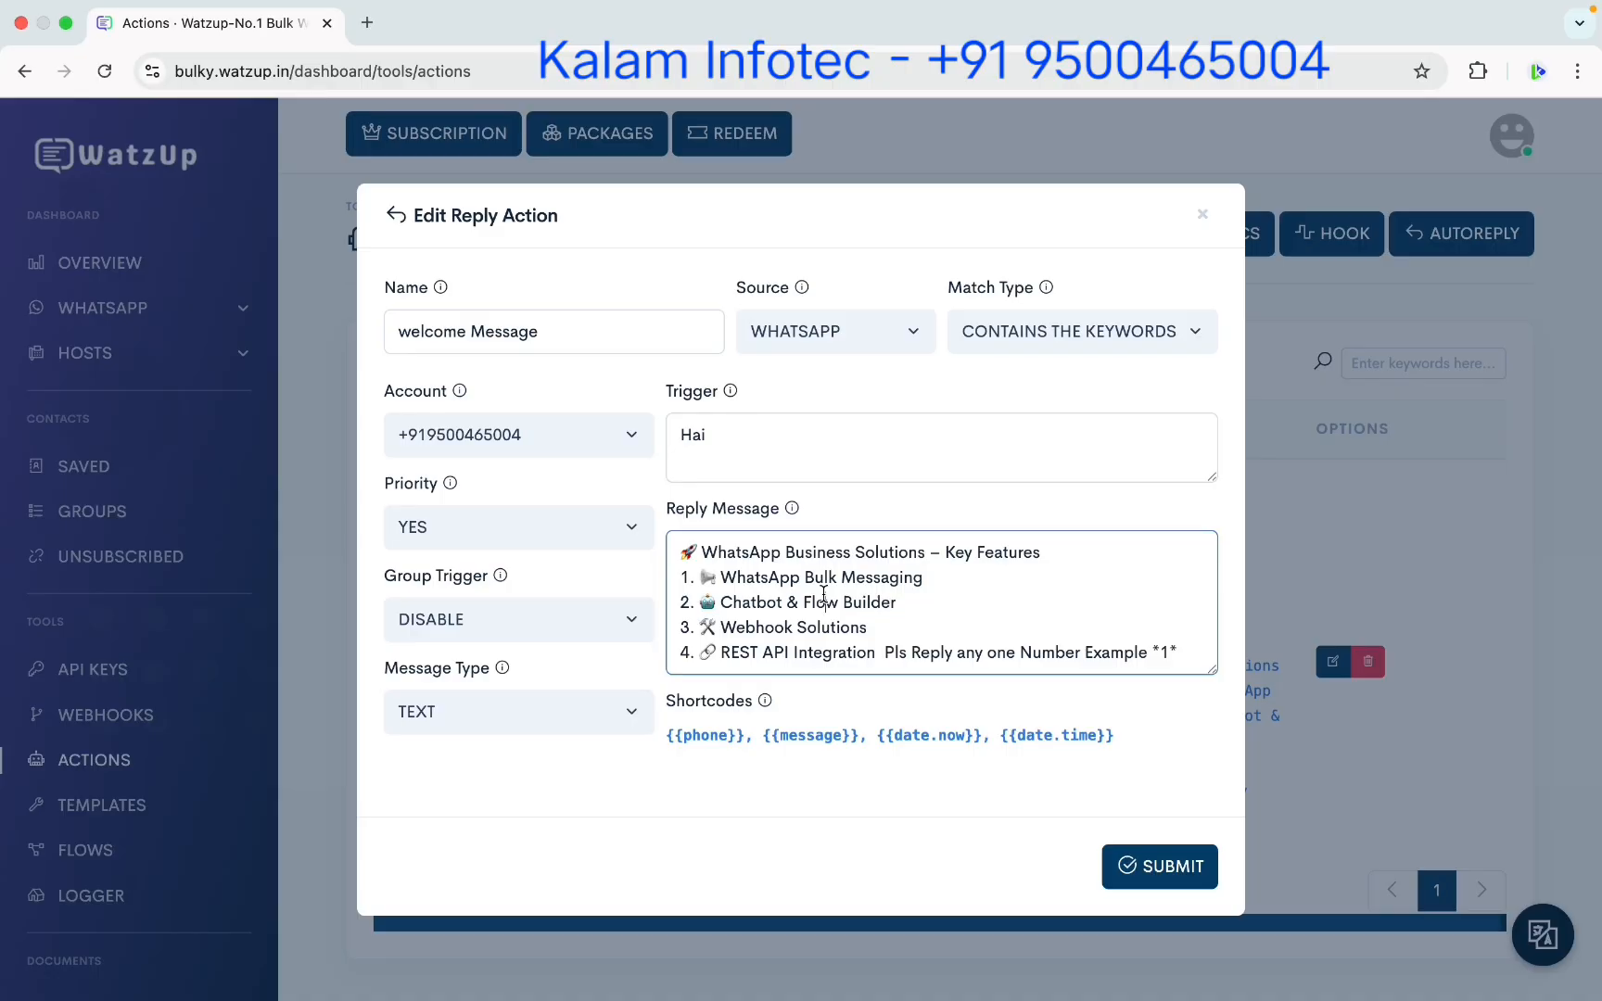
{"action": "left_click", "coordinate": [1146, 860]}
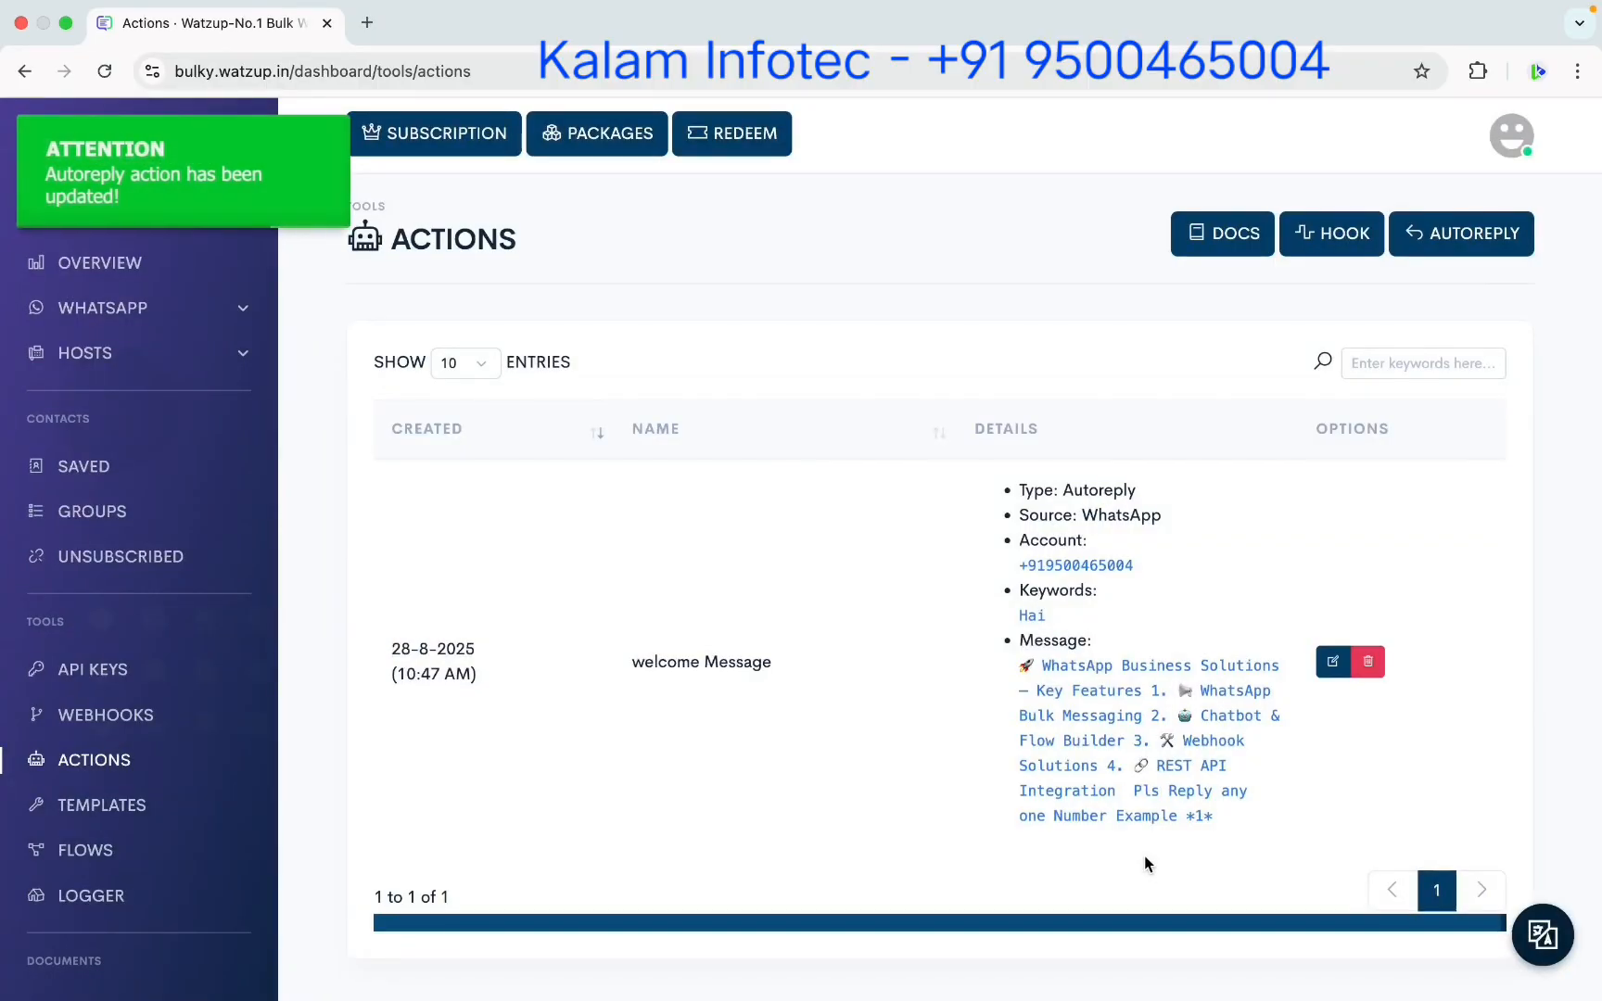
Switch to WhatsApp to check the automatic reply to "Hai" in the test chat, and return to the full-screen browser
{"action": "left_click", "coordinate": [65, 26]}
{"action": "left_click", "coordinate": [1323, 454]}
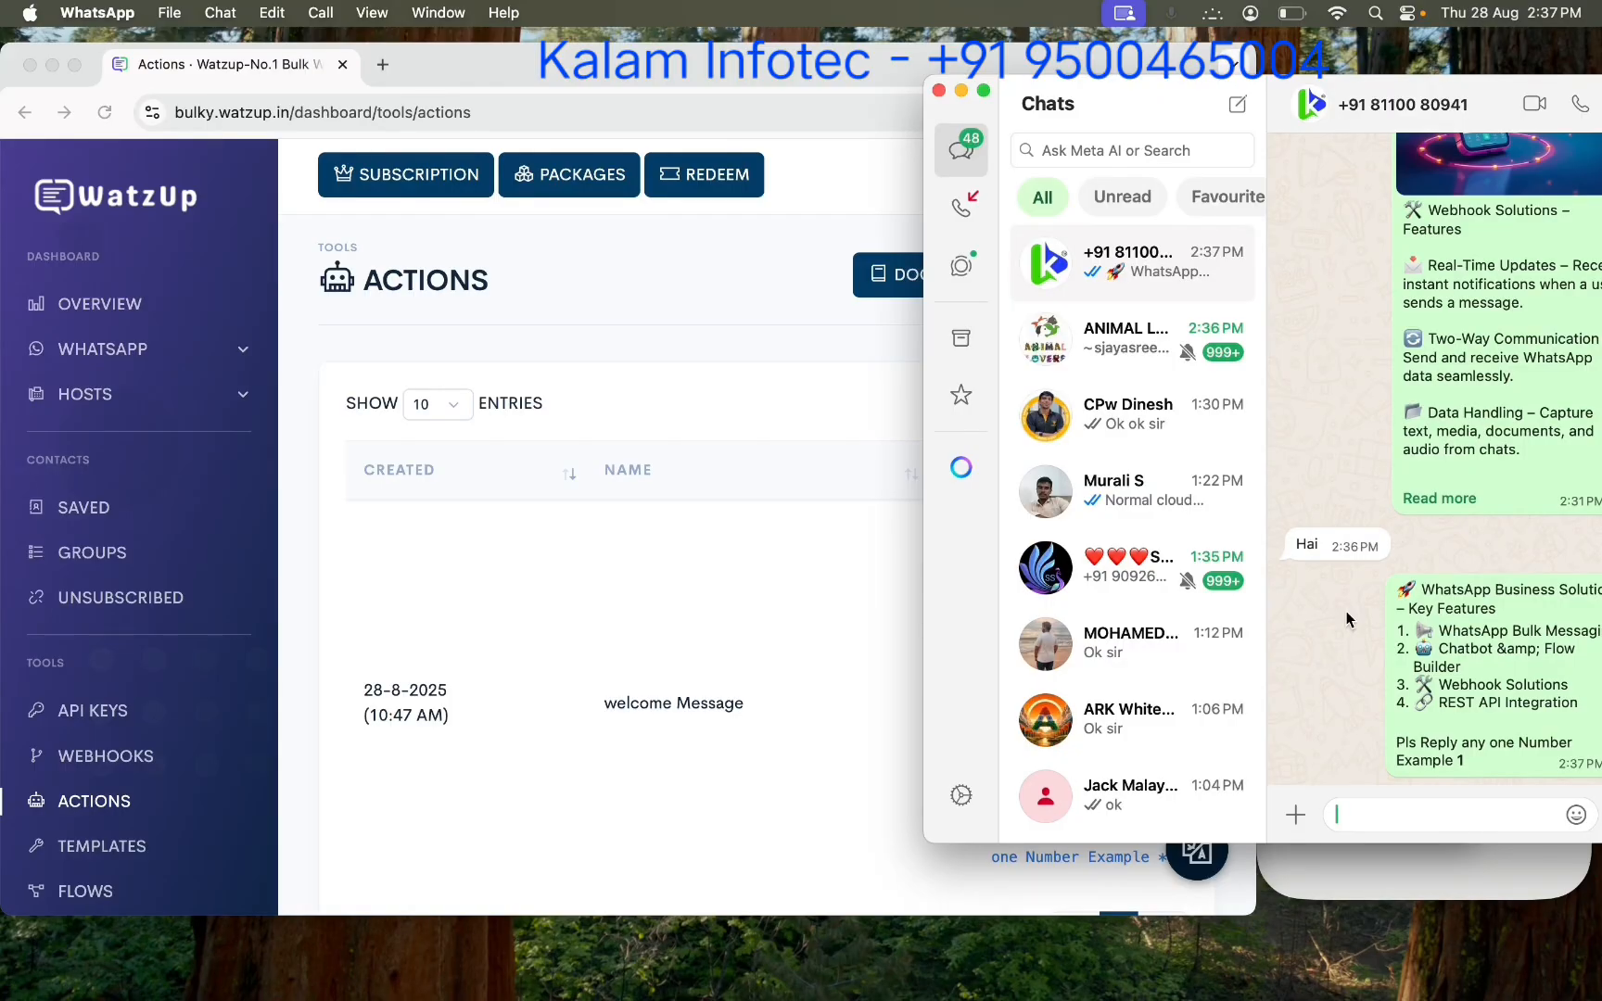
{"action": "left_click", "coordinate": [321, 233]}
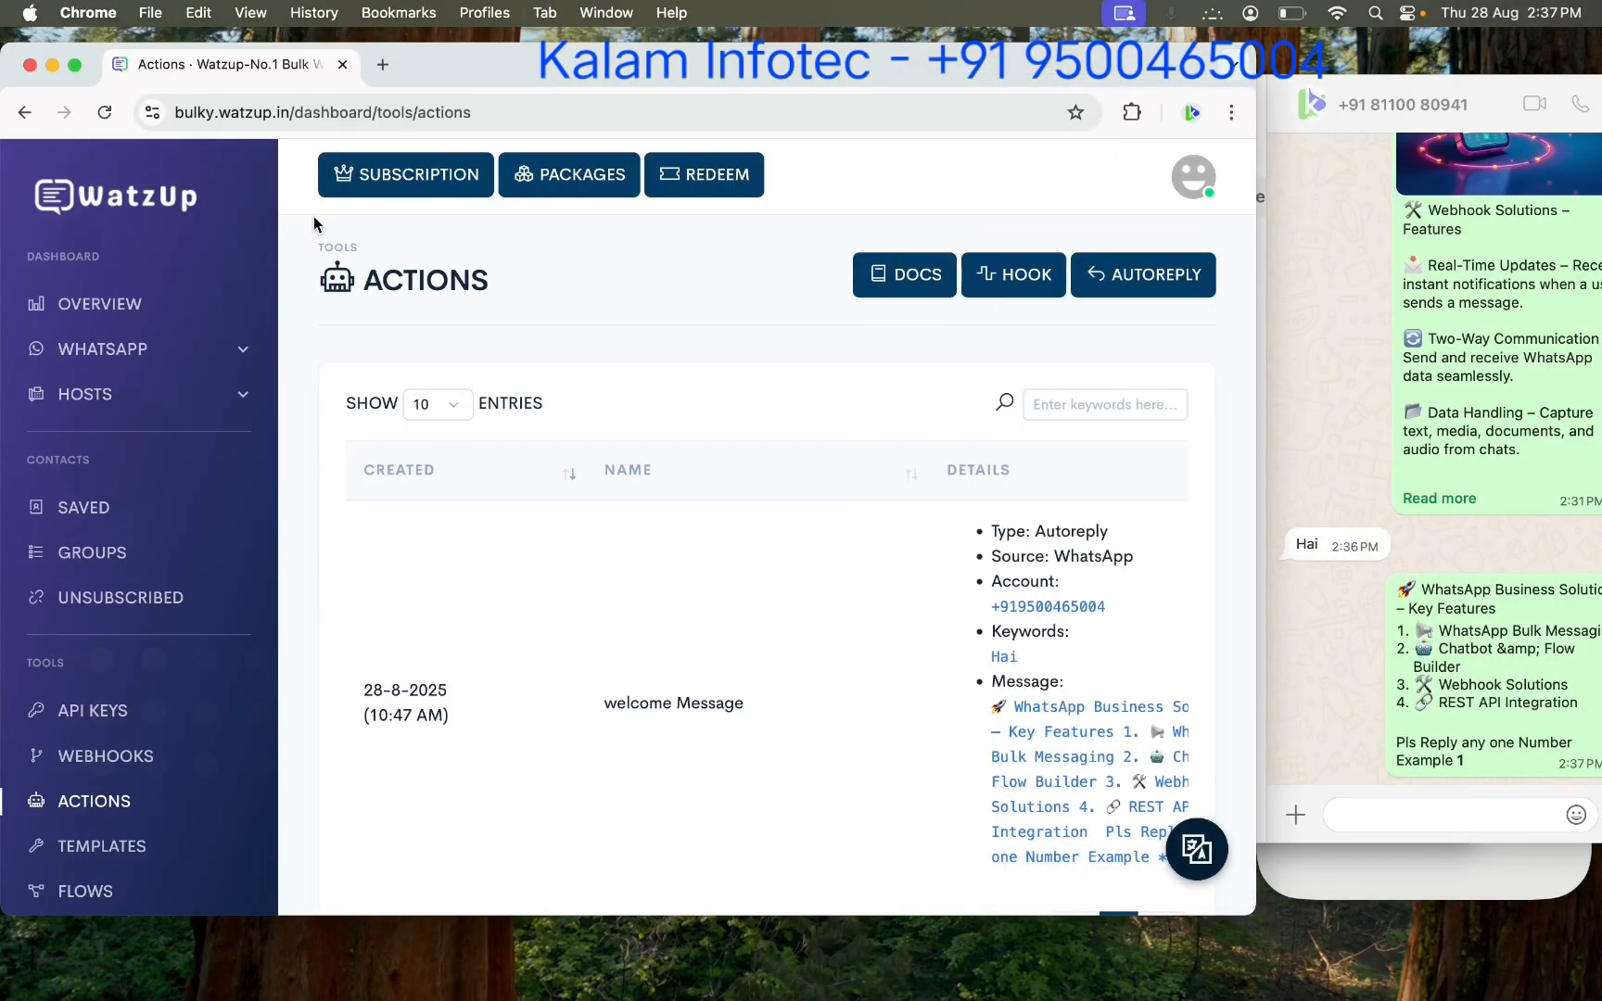
{"action": "left_click", "coordinate": [74, 64]}
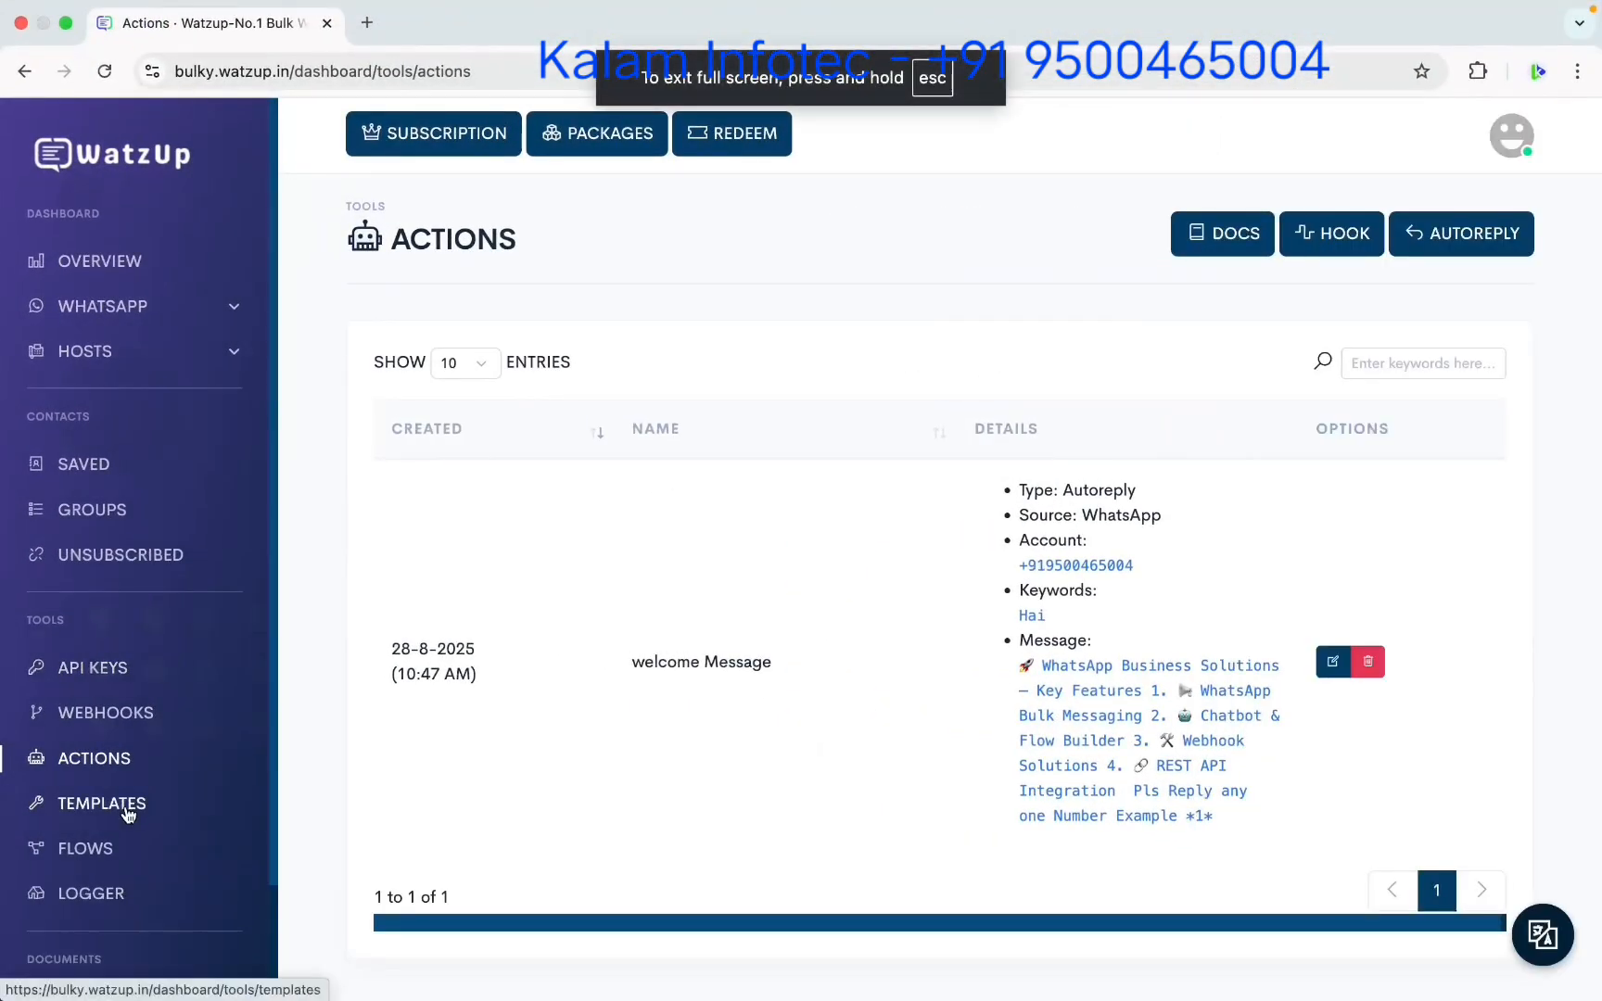
Open the existing WhatsApp flow for editing and move the value 4 condition and the Flow Builder note clear of the other nodes
{"action": "left_click", "coordinate": [100, 849]}
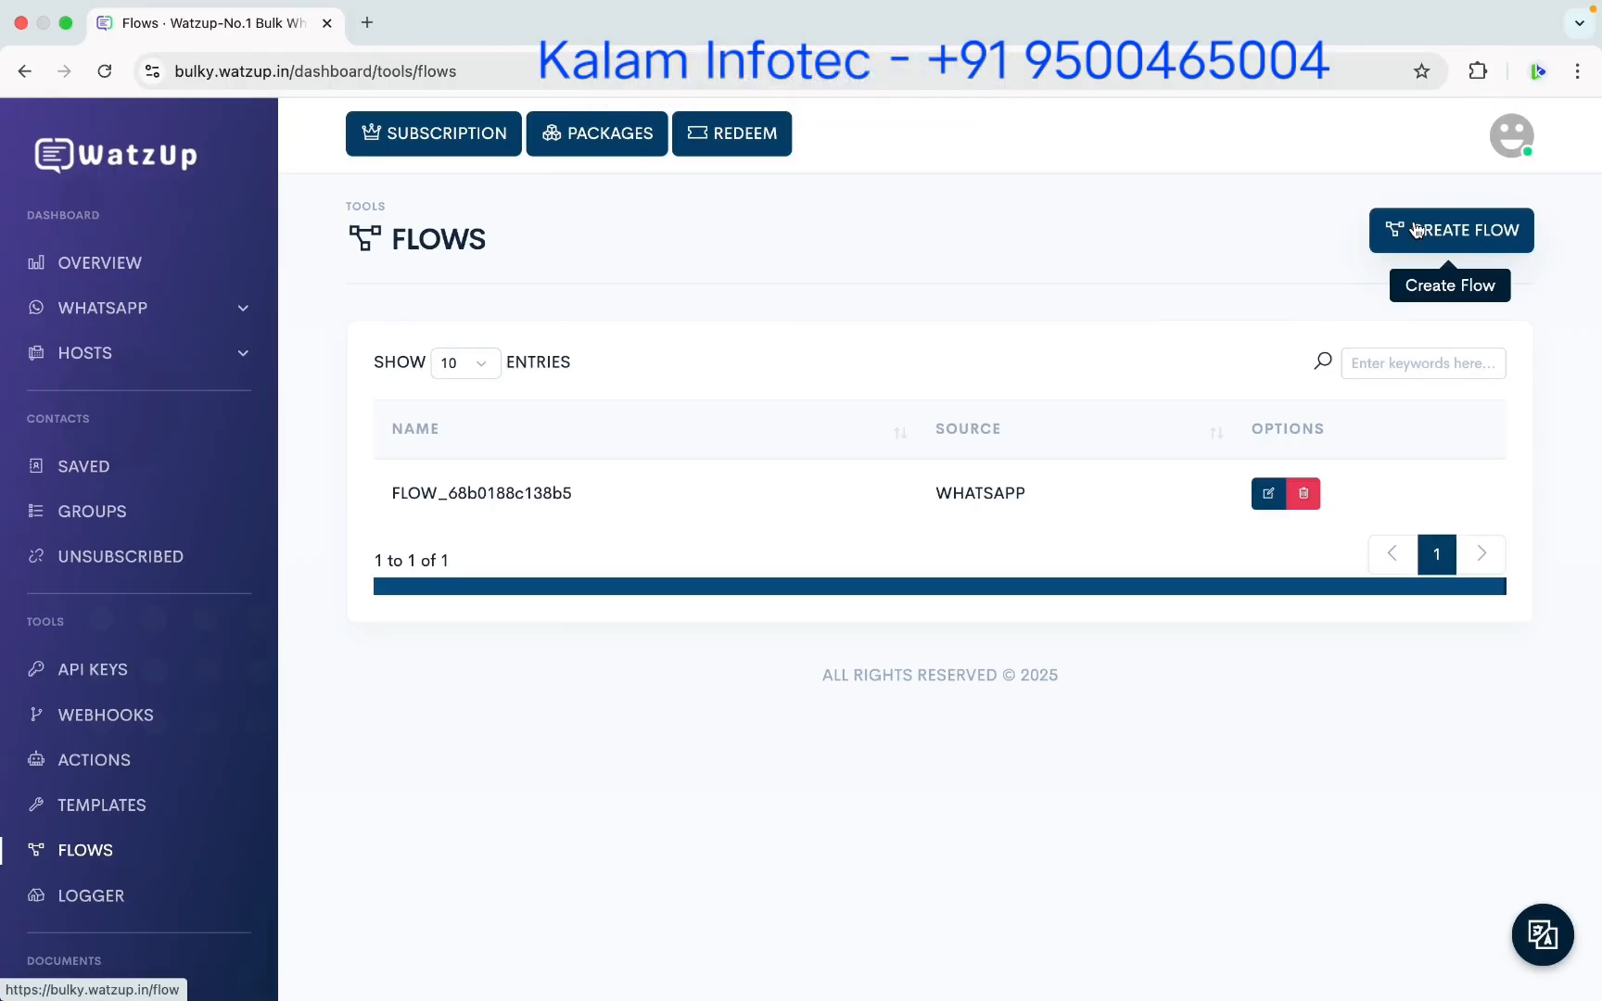
{"action": "left_click", "coordinate": [1263, 493]}
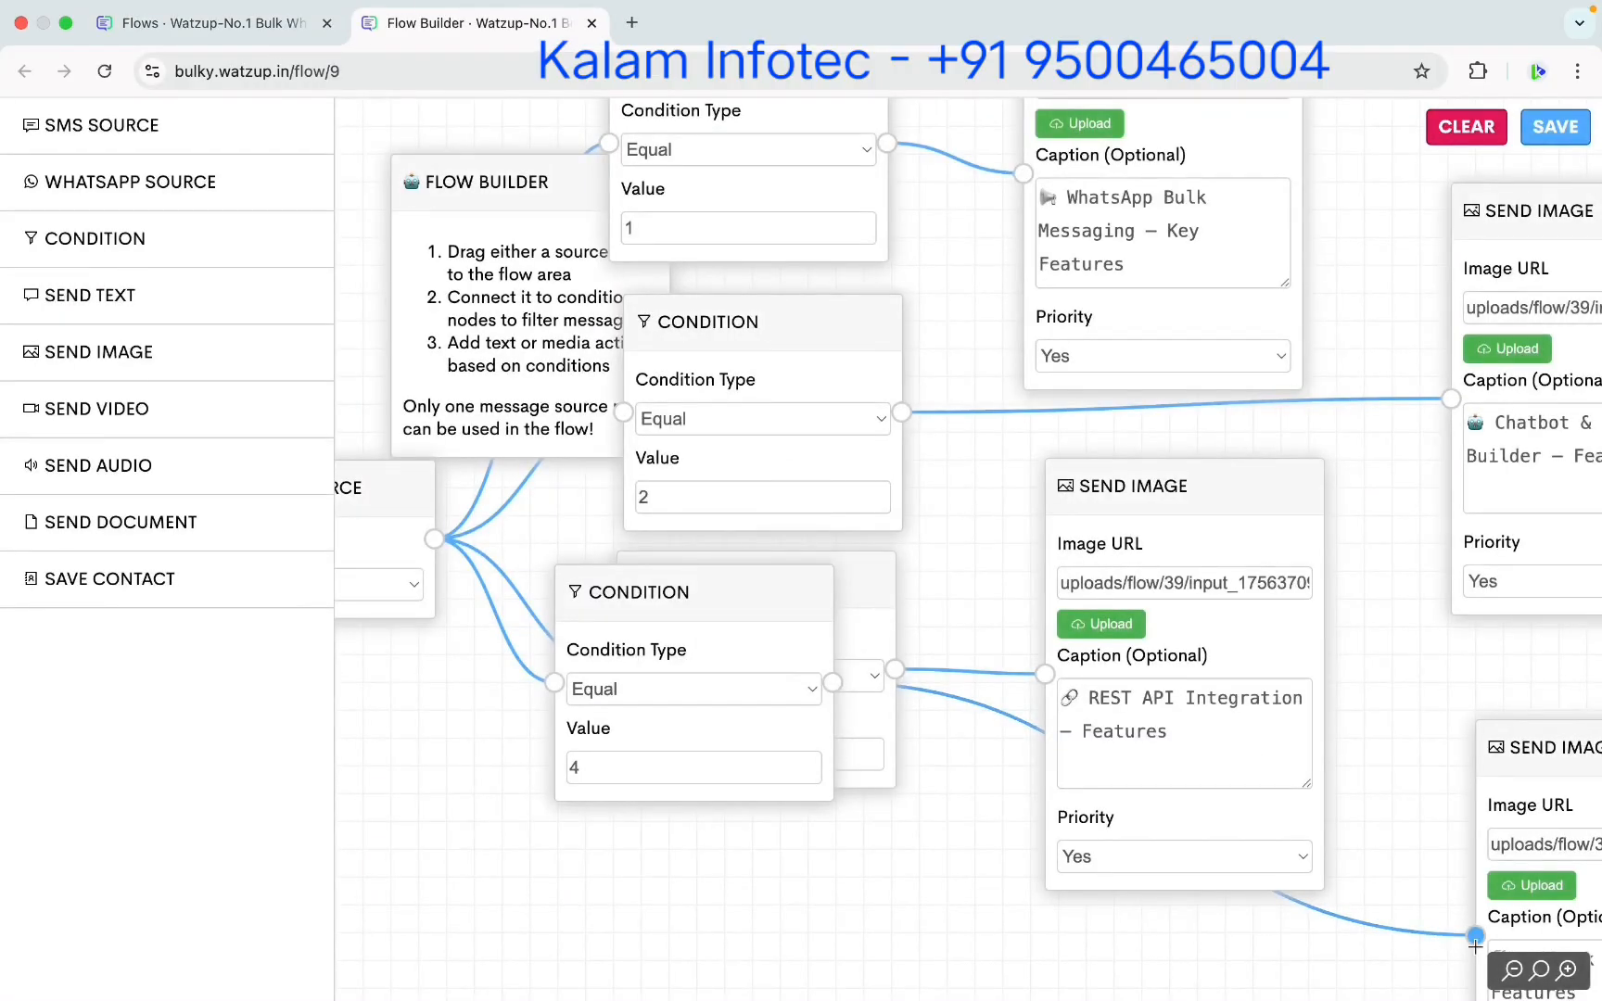
{"action": "left_click", "coordinate": [1510, 969]}
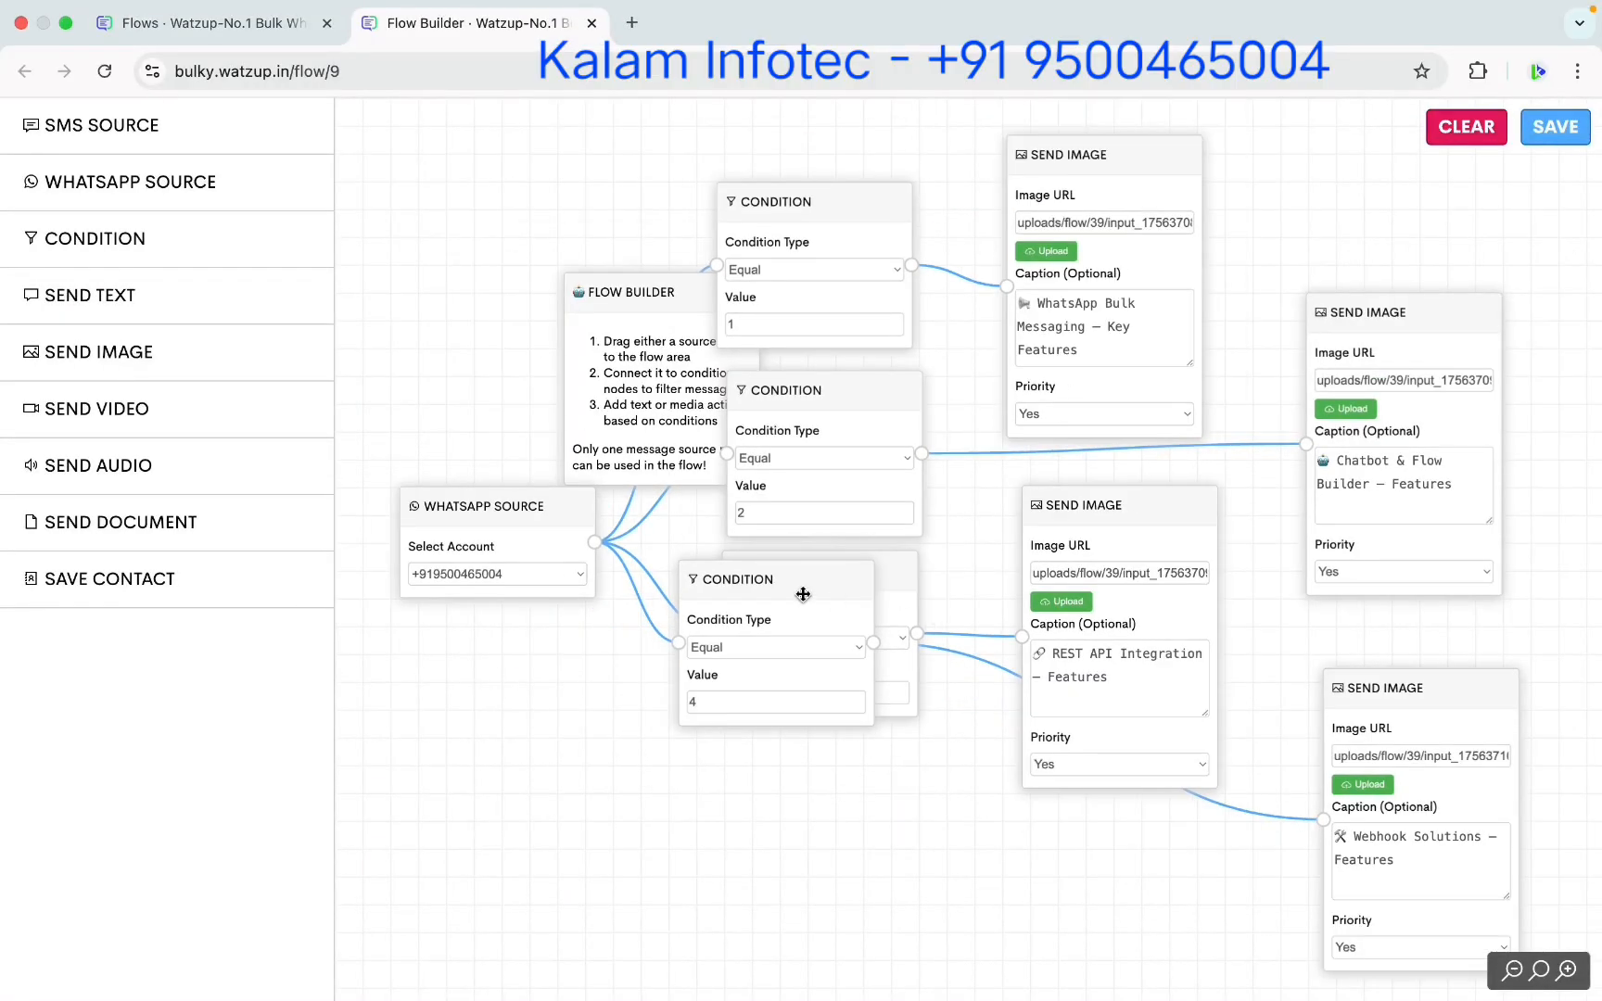
{"action": "left_click_drag", "start_coordinate": [766, 597], "coordinate": [763, 783]}
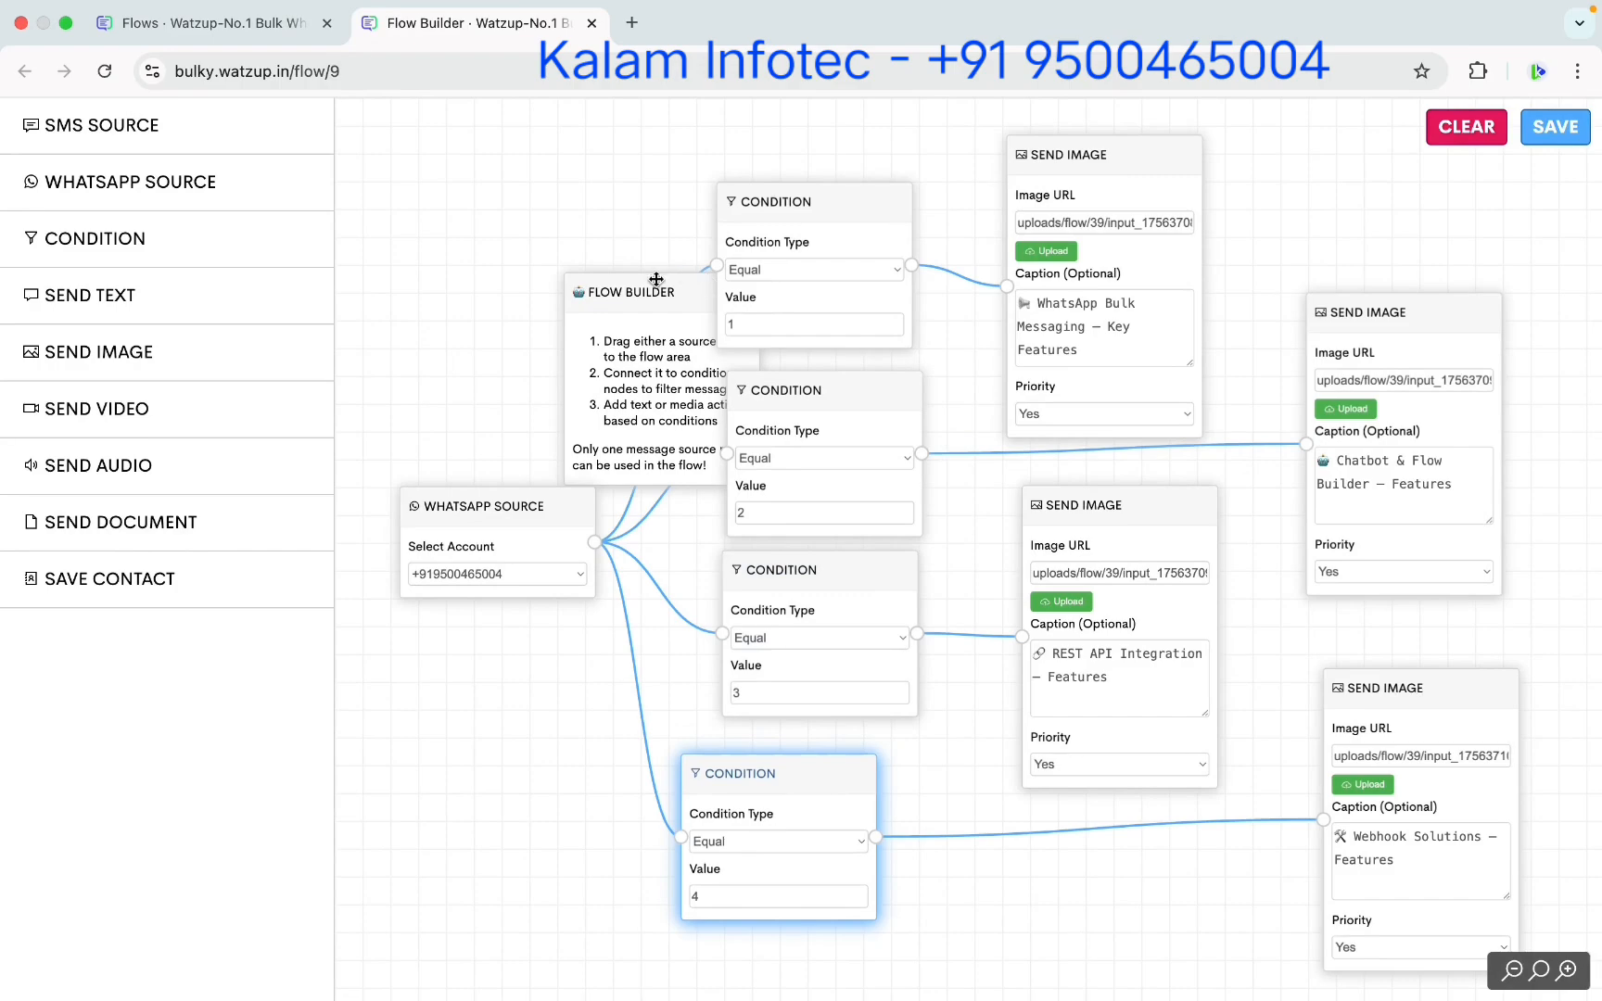
{"action": "left_click_drag", "start_coordinate": [658, 278], "coordinate": [586, 207]}
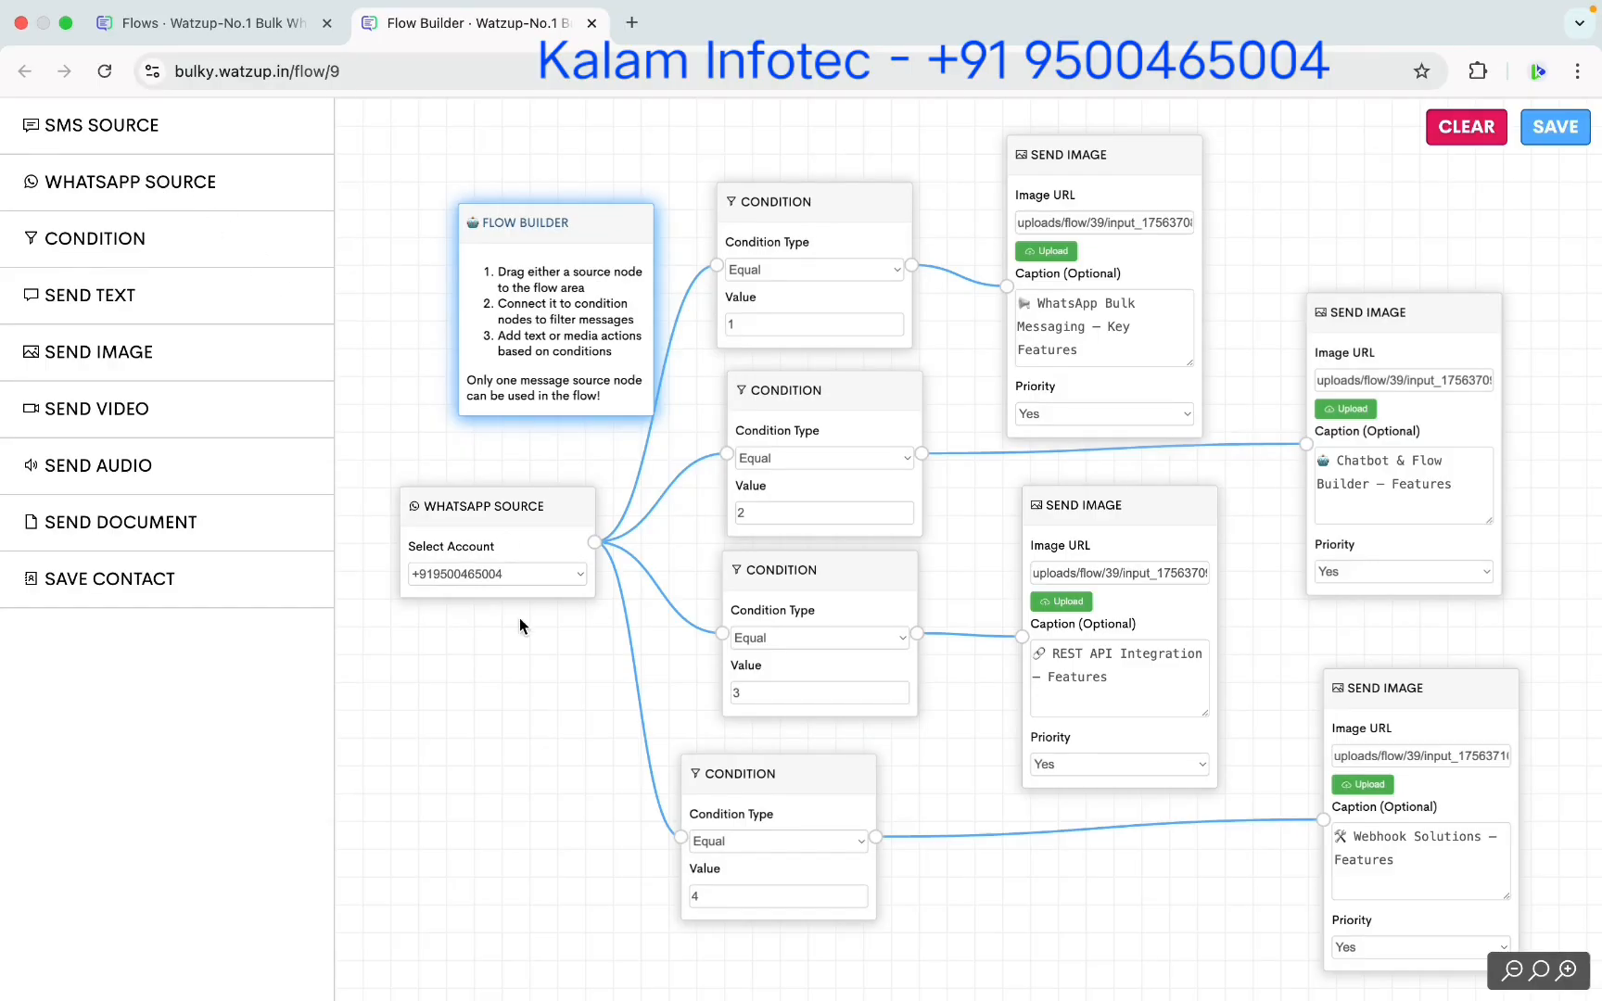
Review the WhatsApp source account and the value 1 condition's type options, keeping Equal, and nudge that condition slightly upward
{"action": "left_click", "coordinate": [514, 582]}
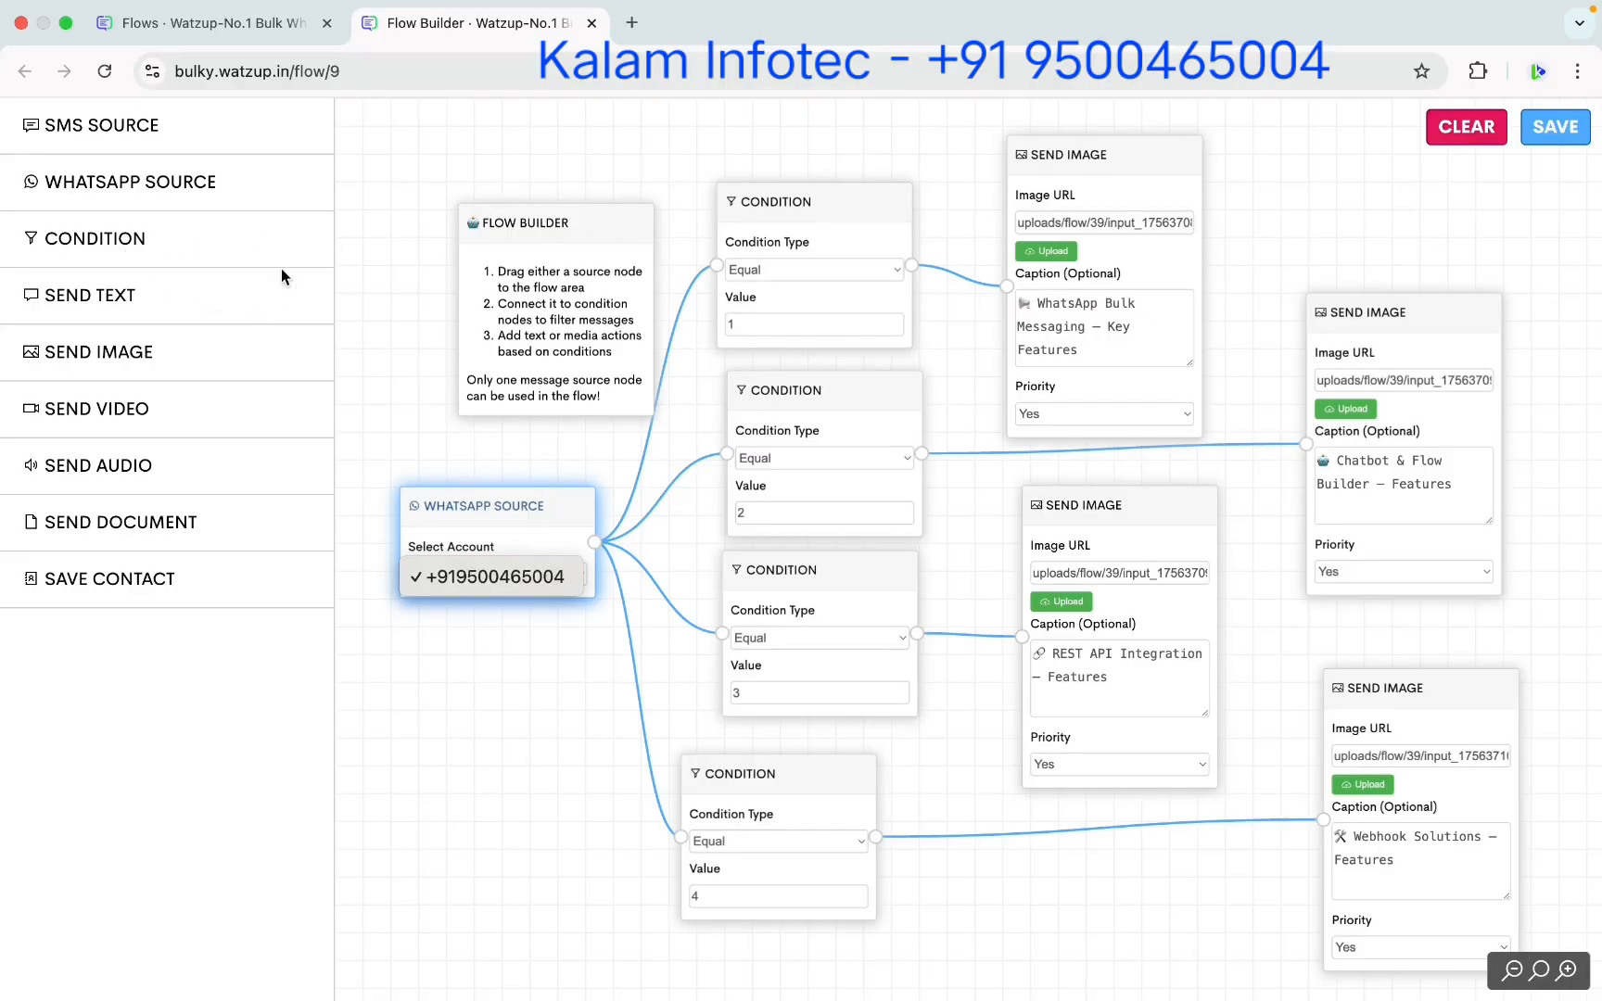
{"action": "left_click", "coordinate": [768, 207]}
{"action": "mouse_move", "coordinate": [768, 207]}
{"action": "left_mouse_down"}
{"action": "mouse_move", "coordinate": [746, 171]}
{"action": "mouse_move", "coordinate": [772, 191]}
{"action": "left_mouse_up"}
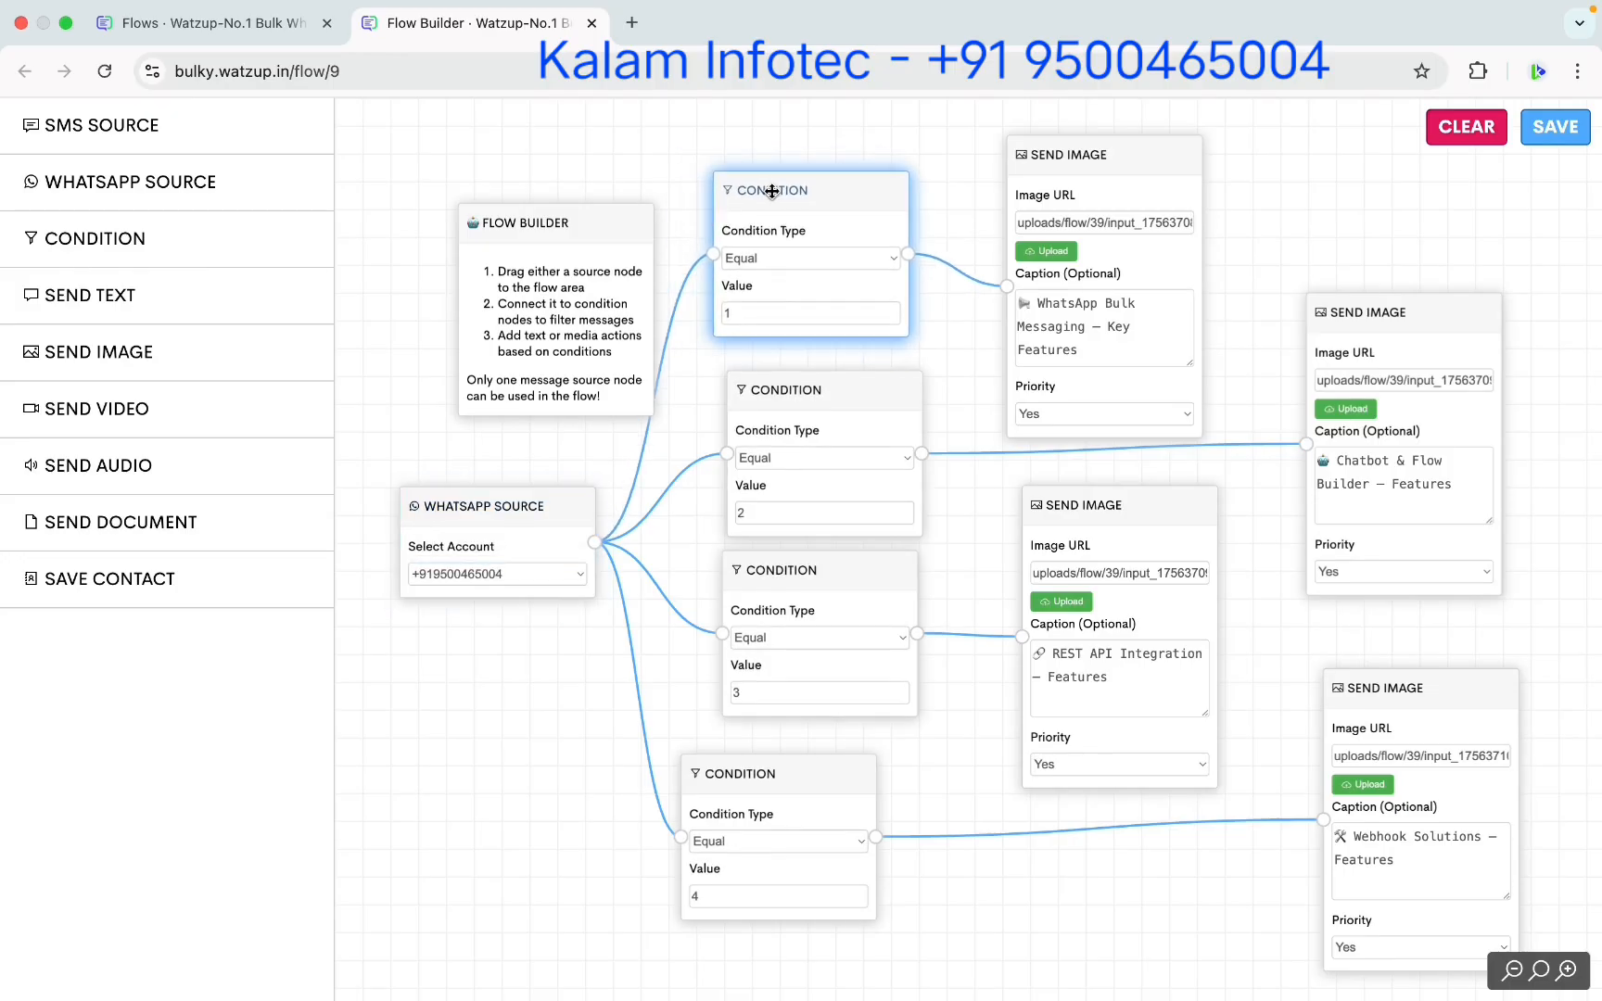
{"action": "left_click", "coordinate": [765, 260]}
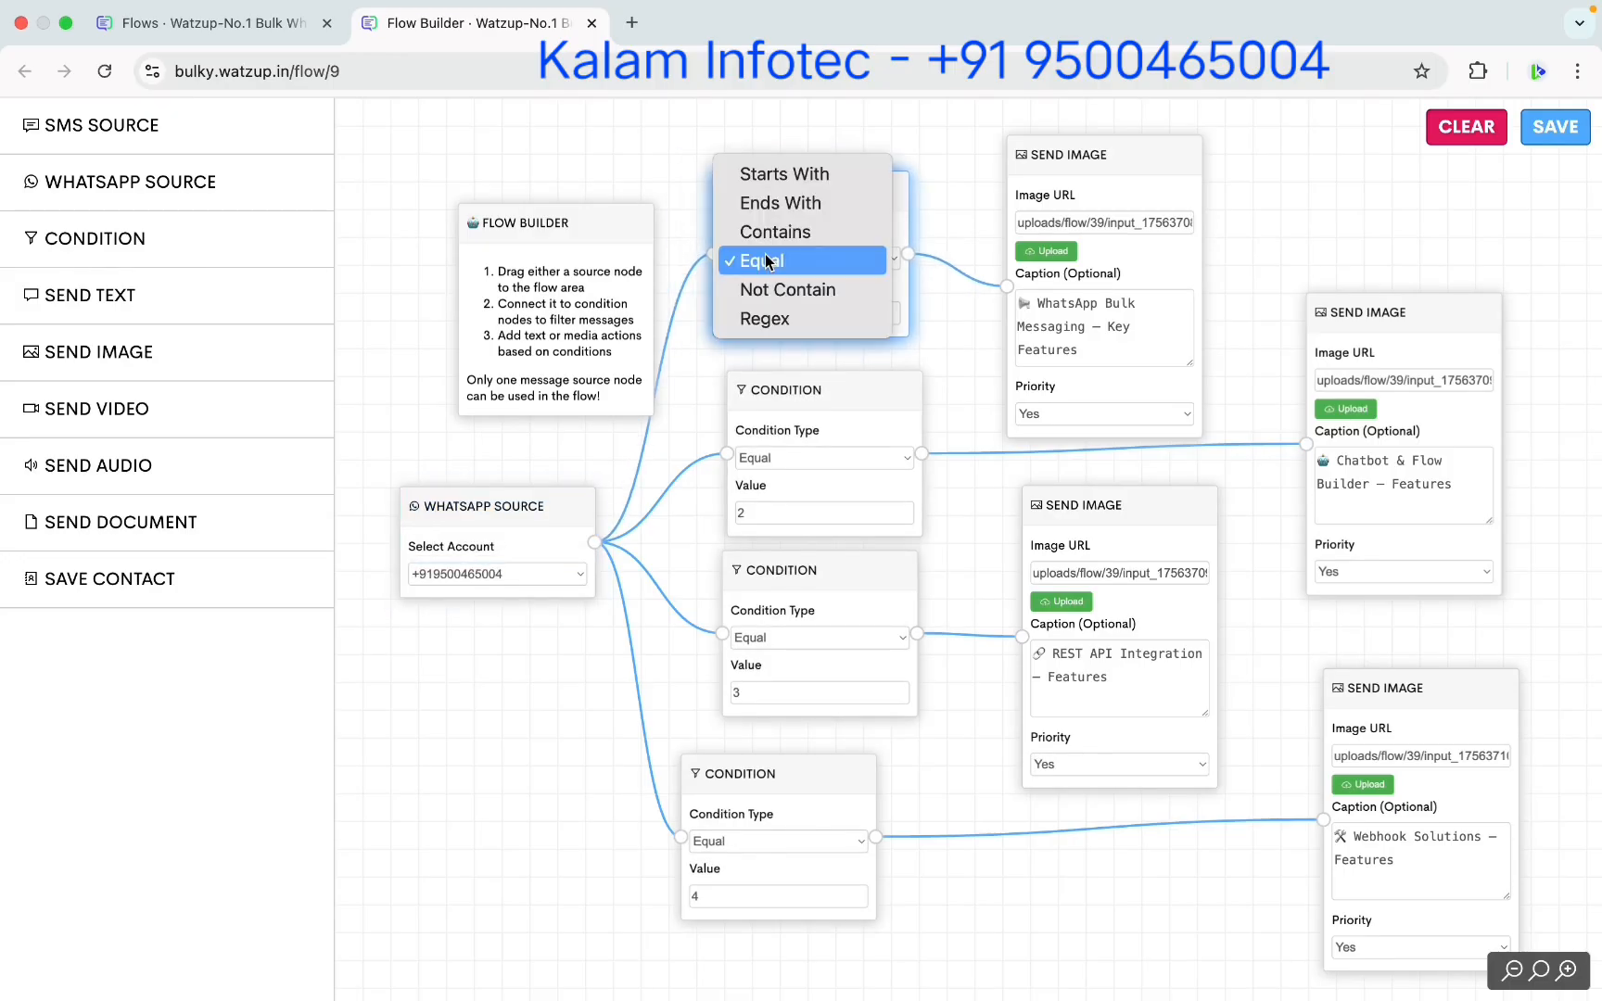
{"action": "left_click", "coordinate": [766, 261]}
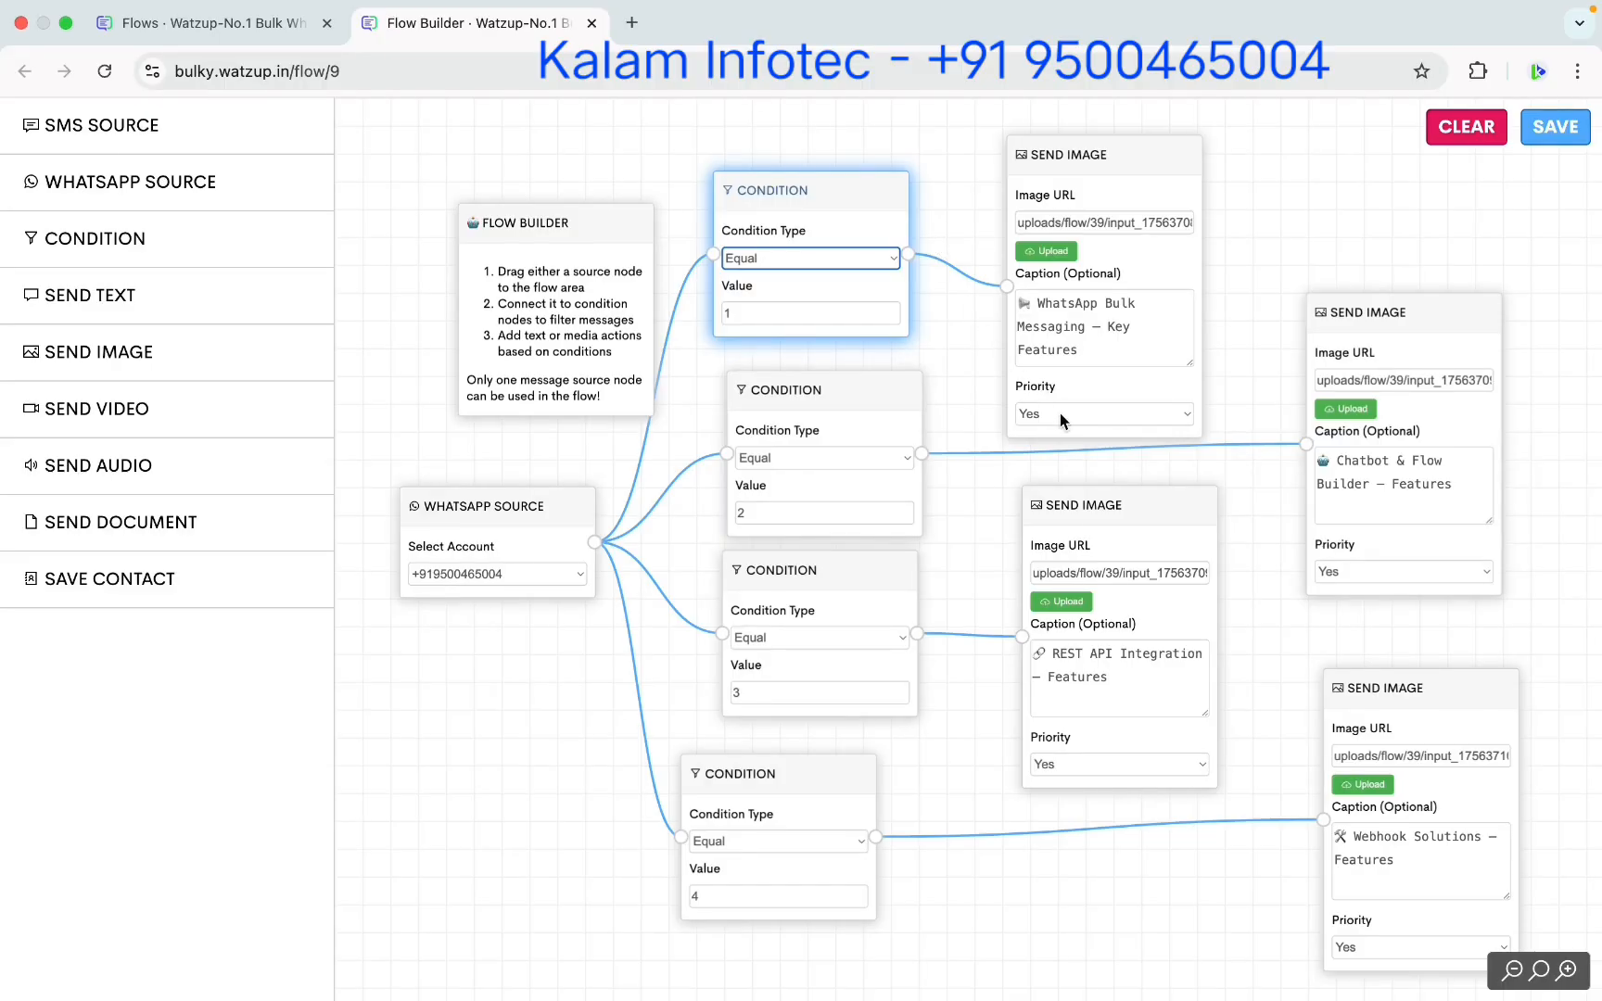
Shift the WhatsApp Bulk Messaging image node up, add a Send Text node beside it, and connect the value 1 condition to the new node
{"action": "left_click_drag", "start_coordinate": [1062, 155], "coordinate": [1093, 132]}
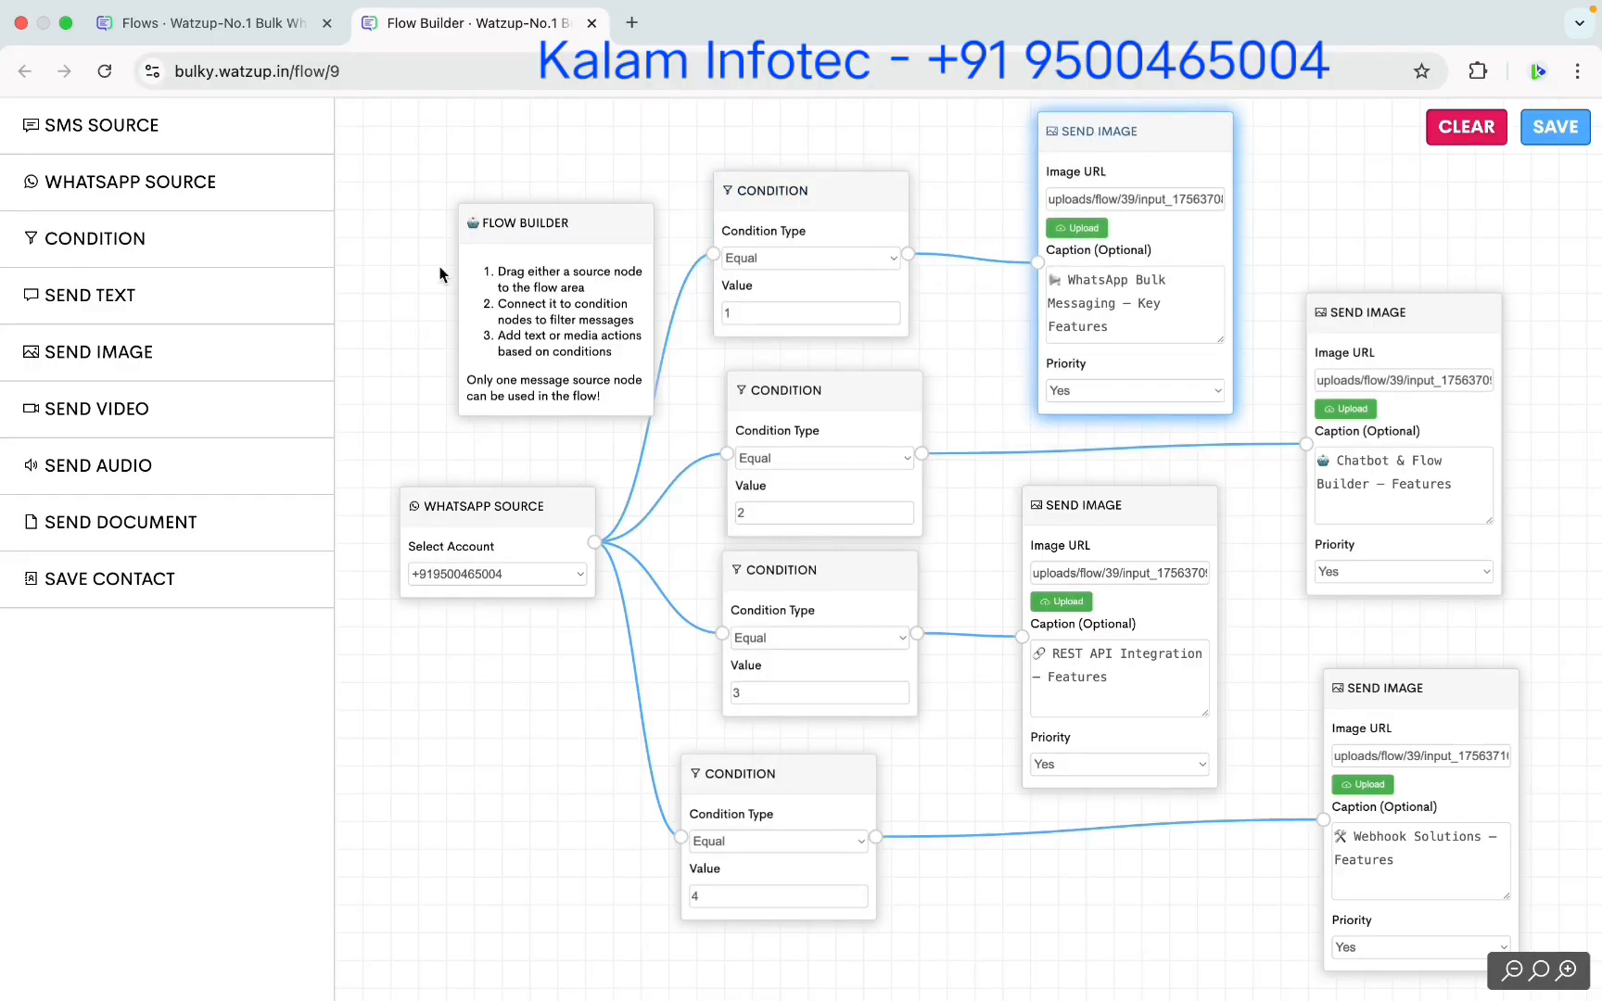
{"action": "left_click_drag", "start_coordinate": [111, 294], "coordinate": [1320, 177]}
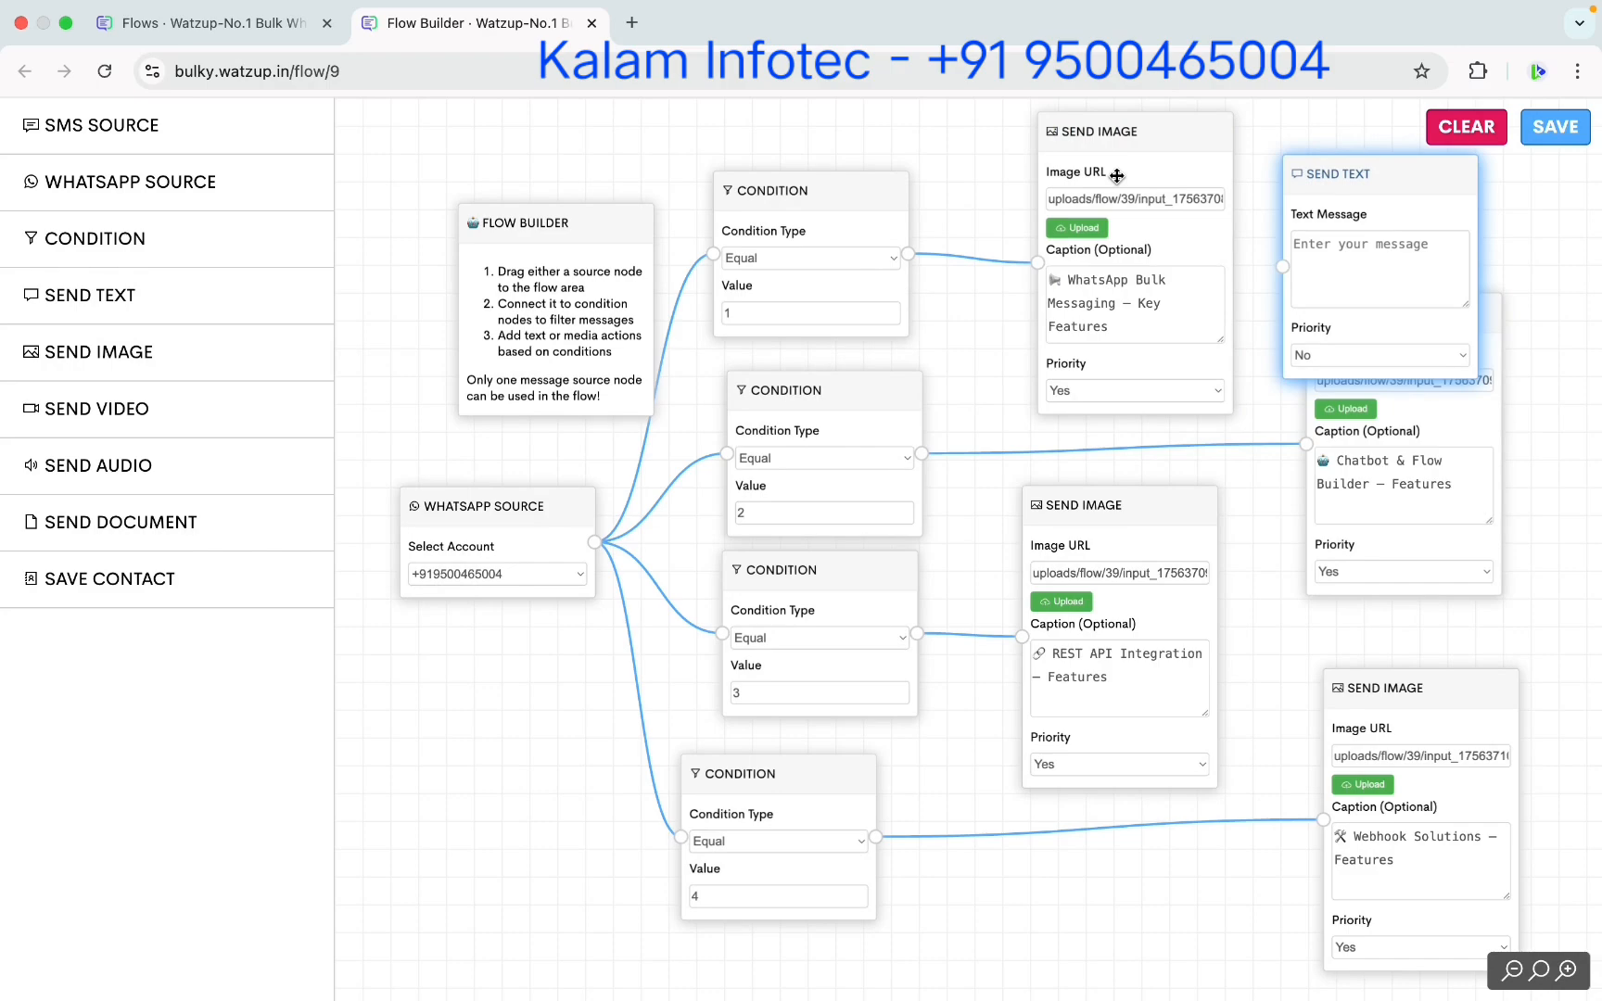
{"action": "left_click", "coordinate": [907, 252]}
{"action": "left_click_drag", "start_coordinate": [908, 252], "coordinate": [1284, 266]}
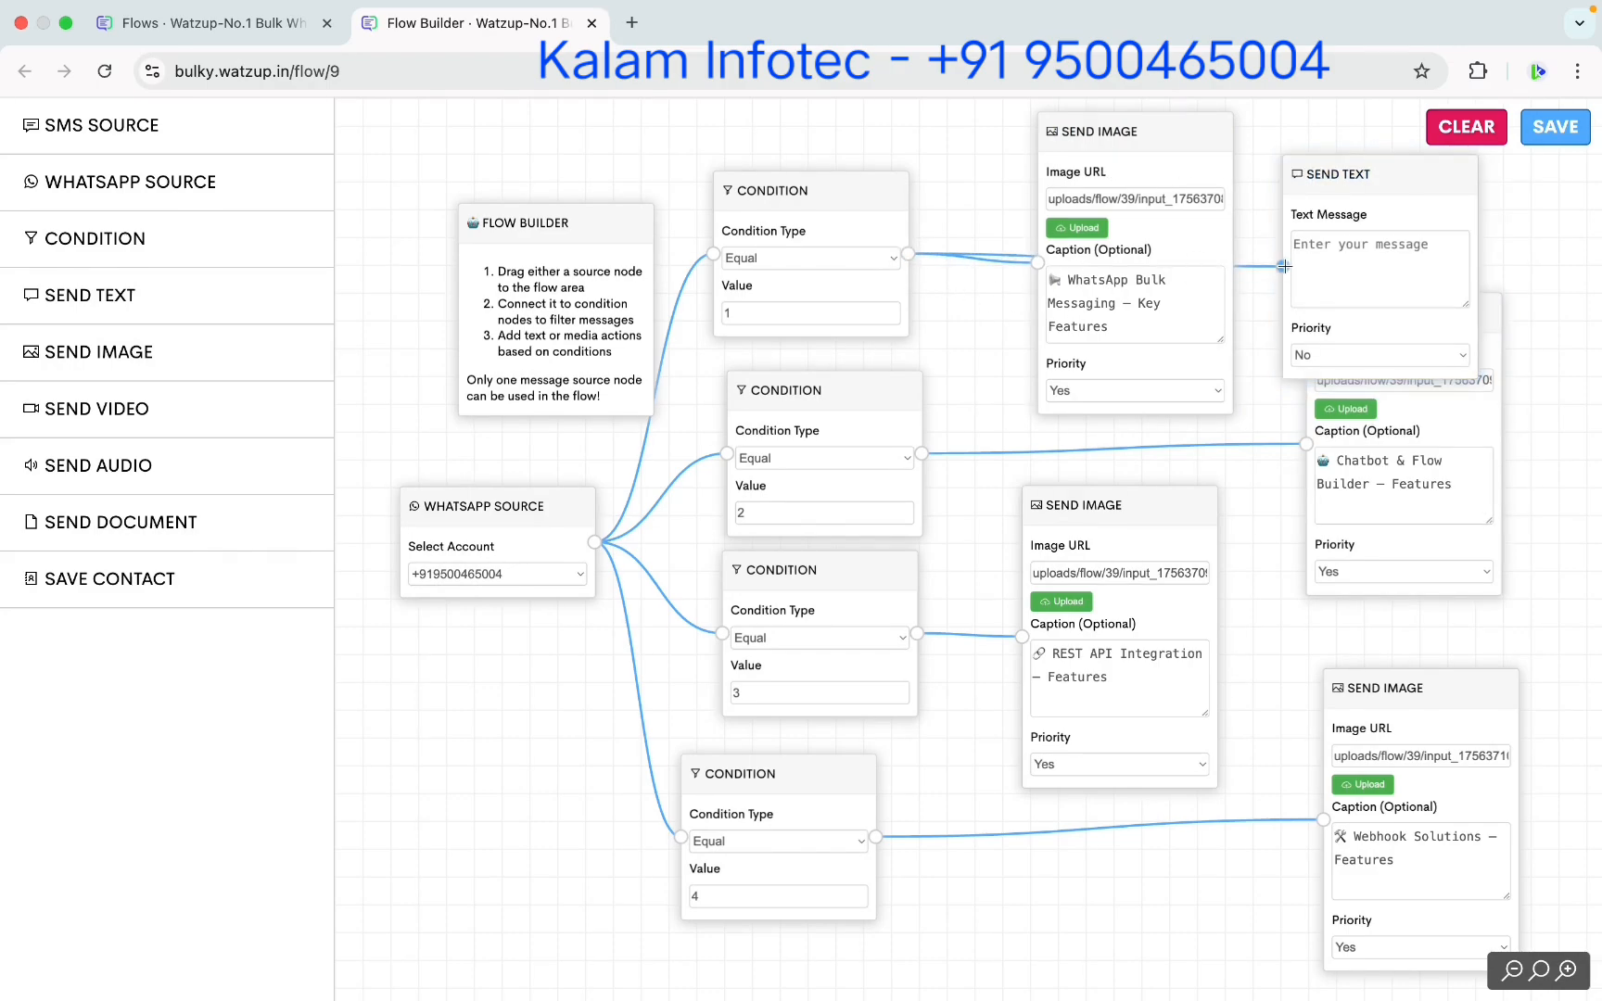
Set the Send Text node's message to "Thank you" with priority Yes, and save the flow
{"action": "left_click", "coordinate": [1342, 269]}
{"action": "type", "text": "Than"}
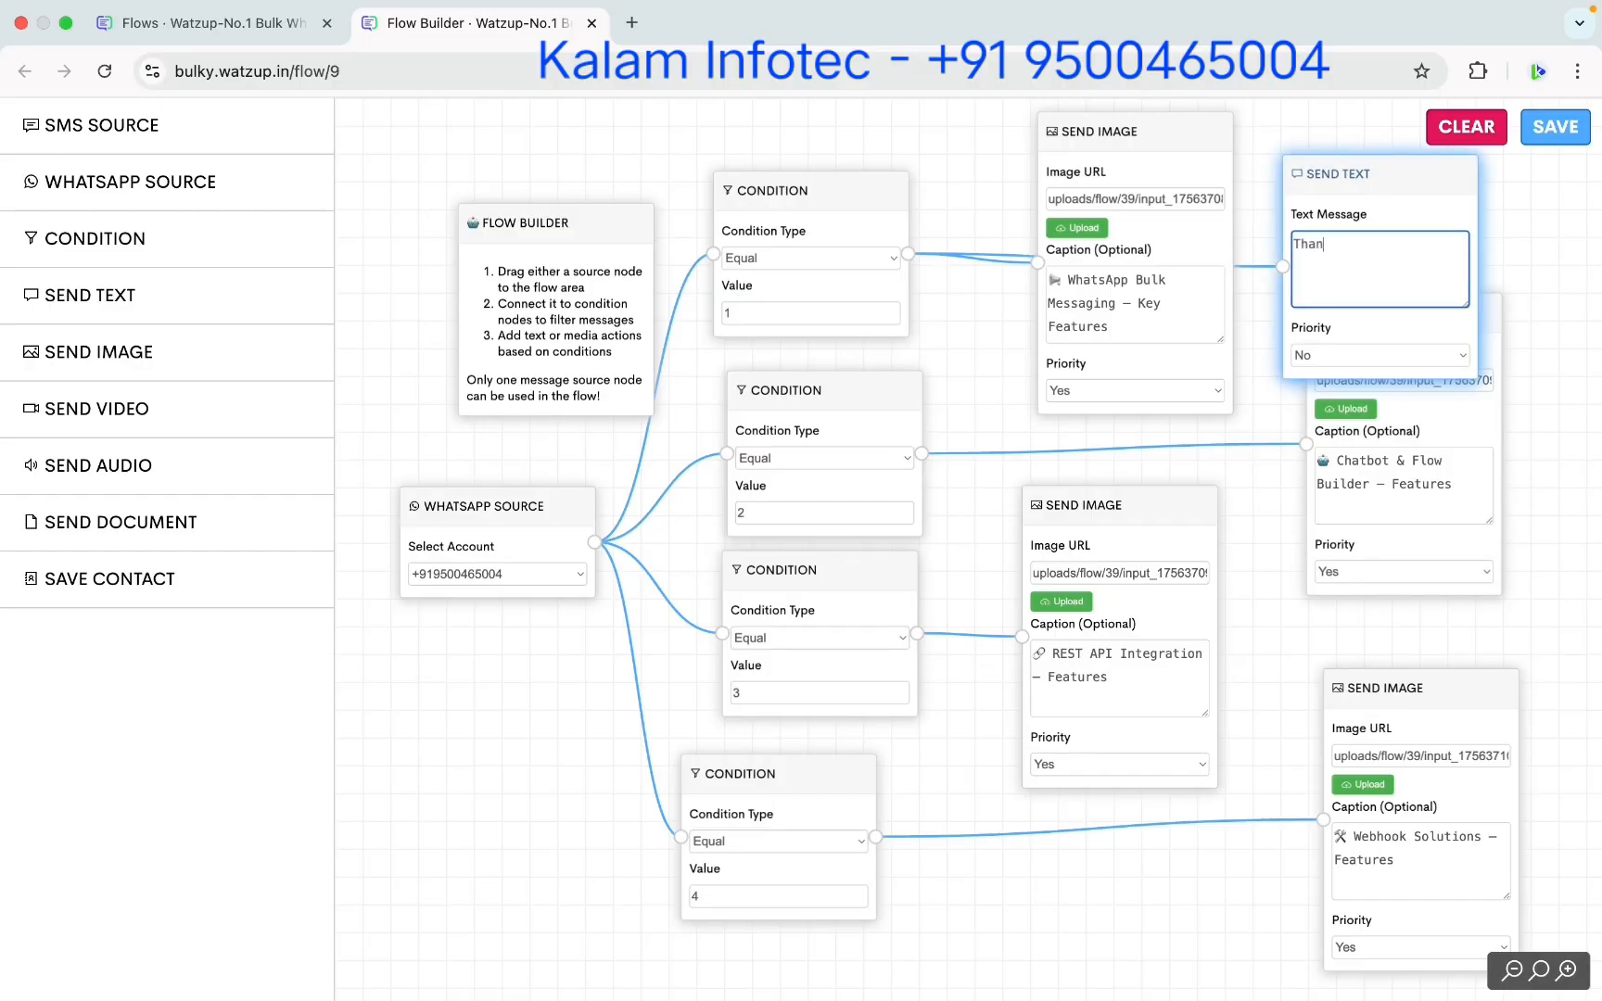
{"action": "type", "text": "k you"}
{"action": "left_click", "coordinate": [1377, 356]}
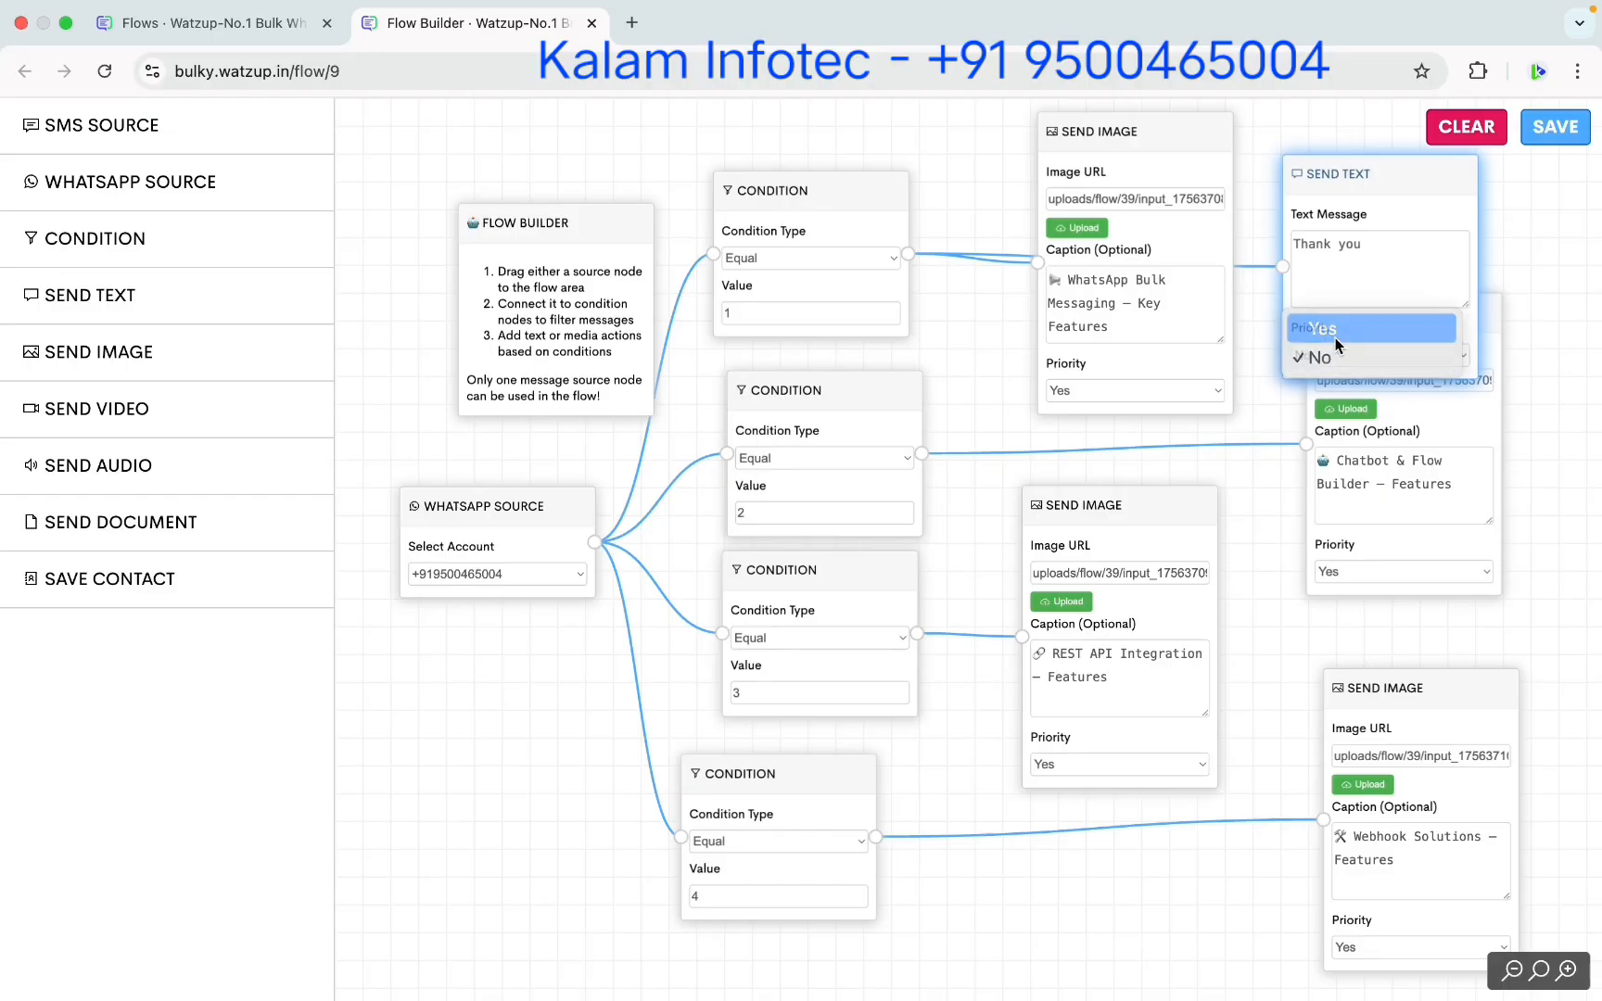
{"action": "left_click", "coordinate": [1335, 336]}
{"action": "left_click", "coordinate": [1548, 139]}
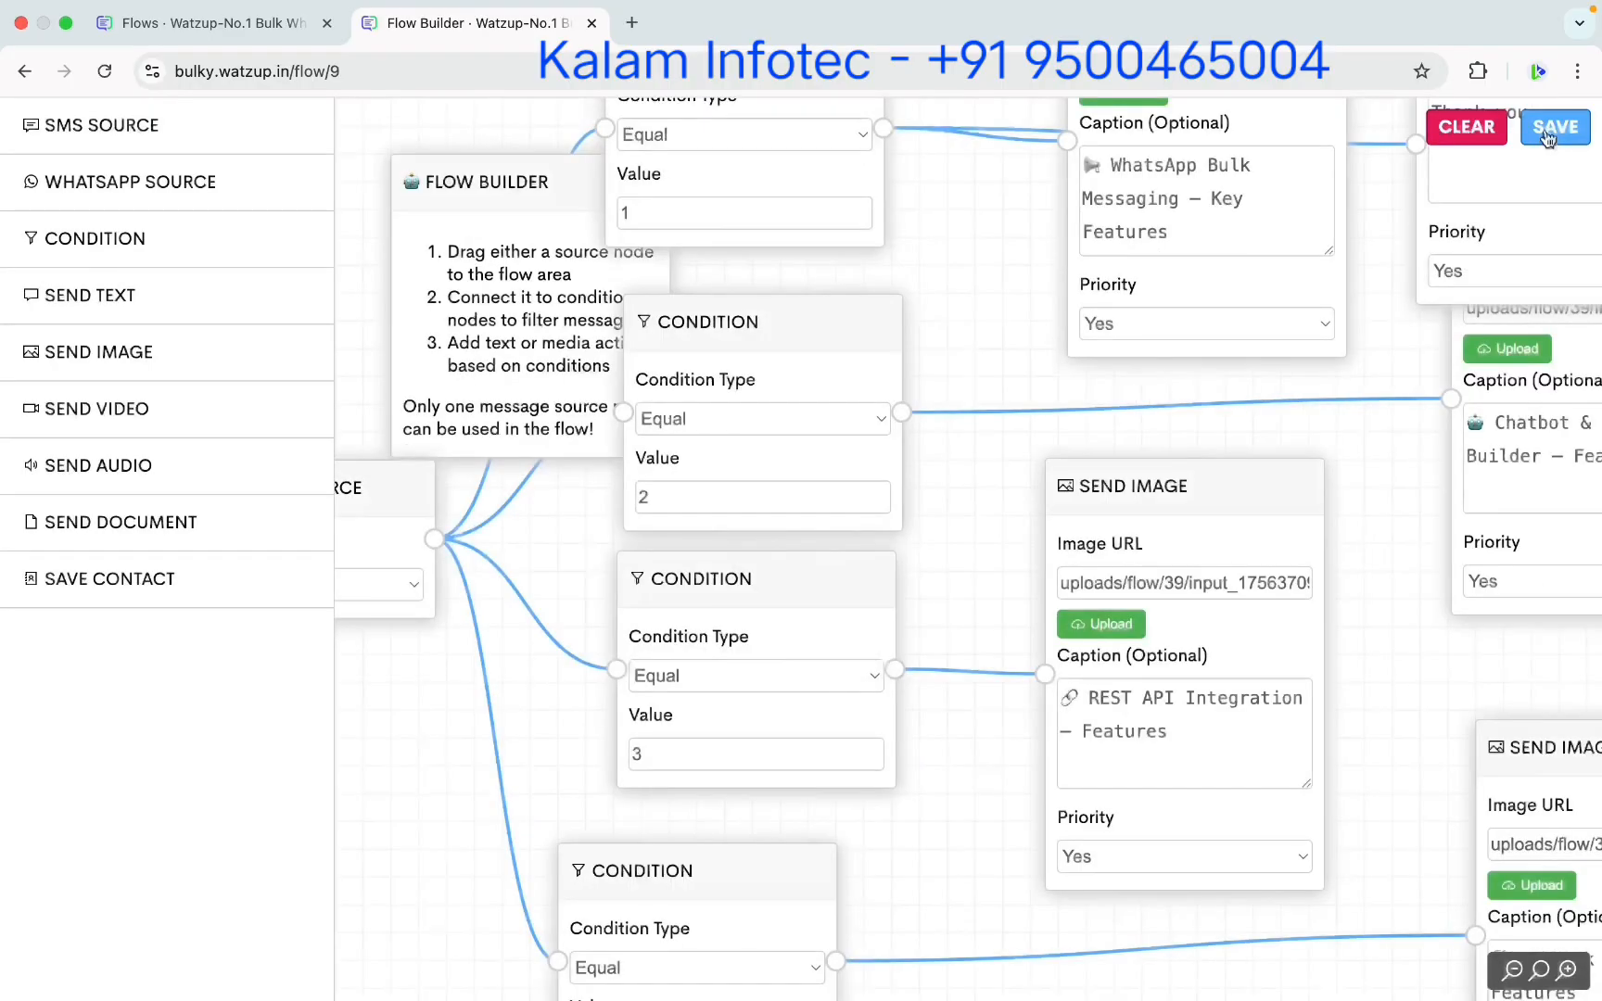
Move the Flow Builder note away from the value 1 and 2 conditions and save the flow again
{"action": "left_click", "coordinate": [1505, 964]}
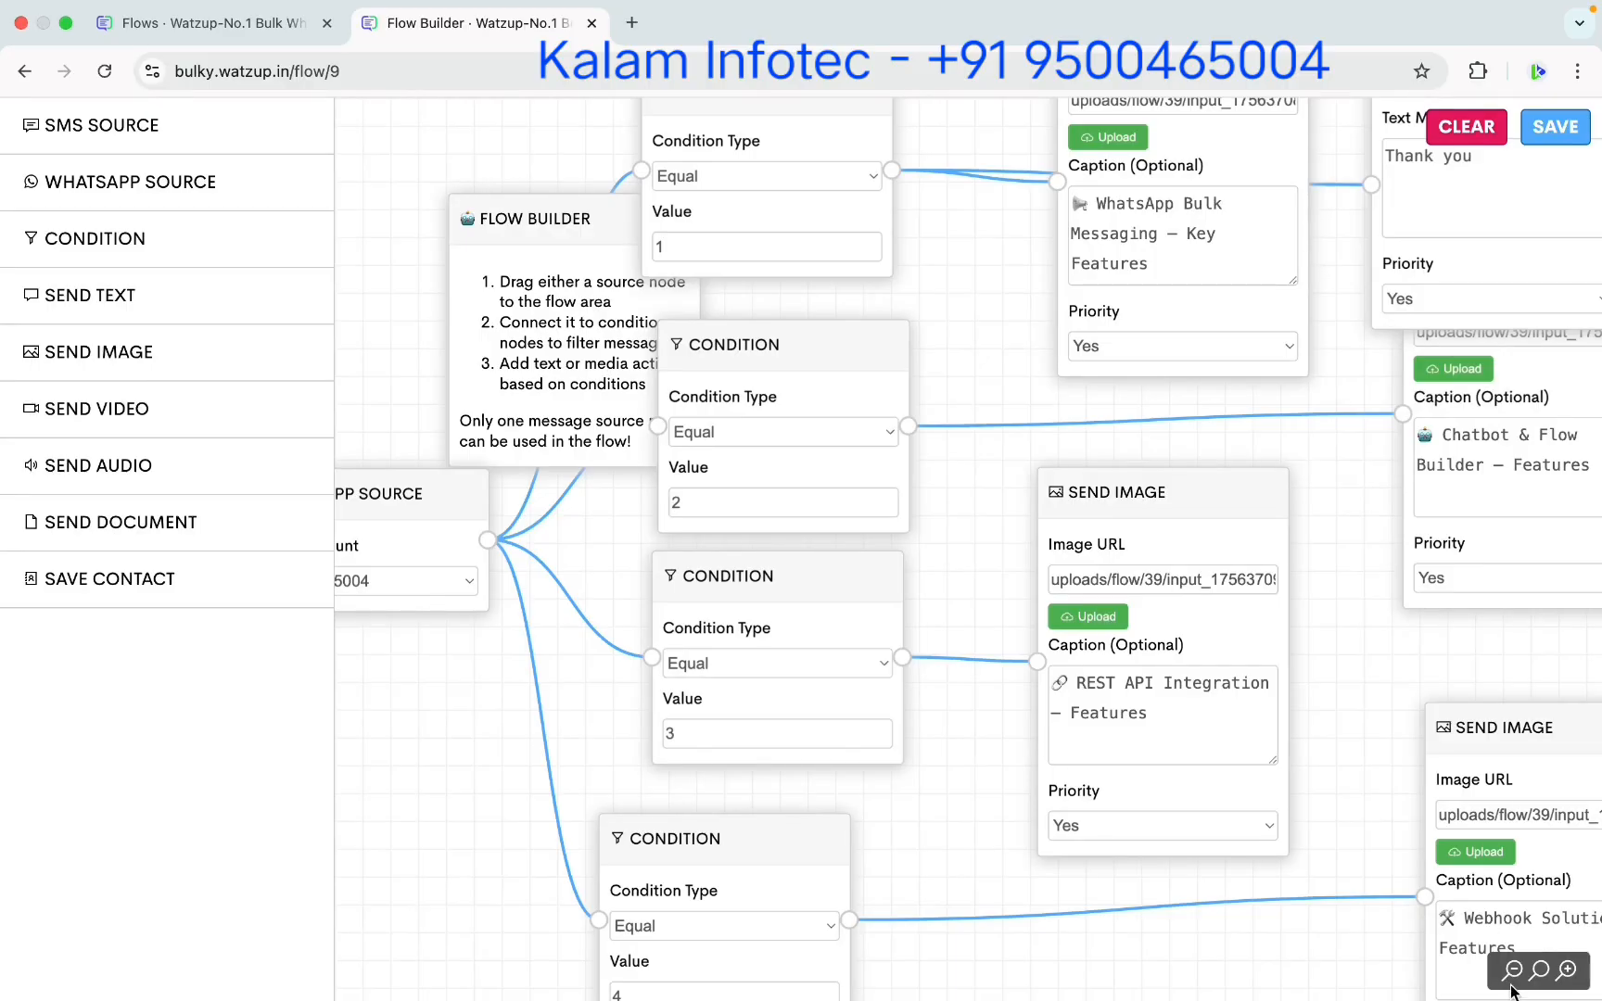
{"action": "left_click", "coordinate": [1512, 981]}
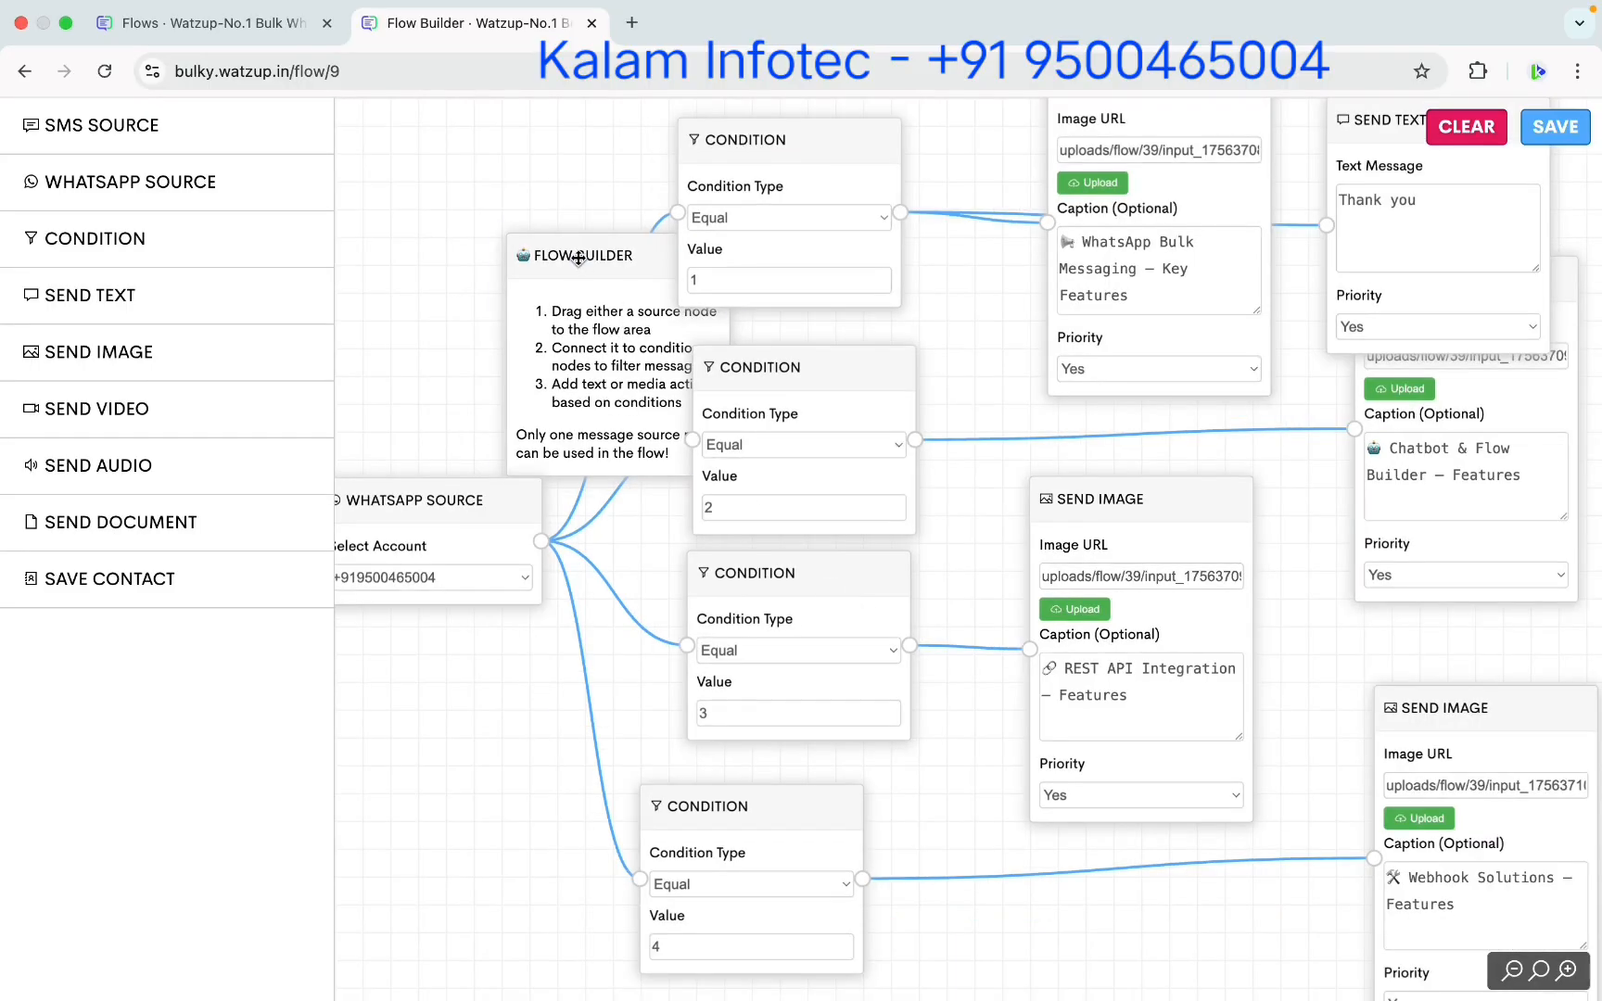
{"action": "left_click_drag", "start_coordinate": [578, 258], "coordinate": [443, 161]}
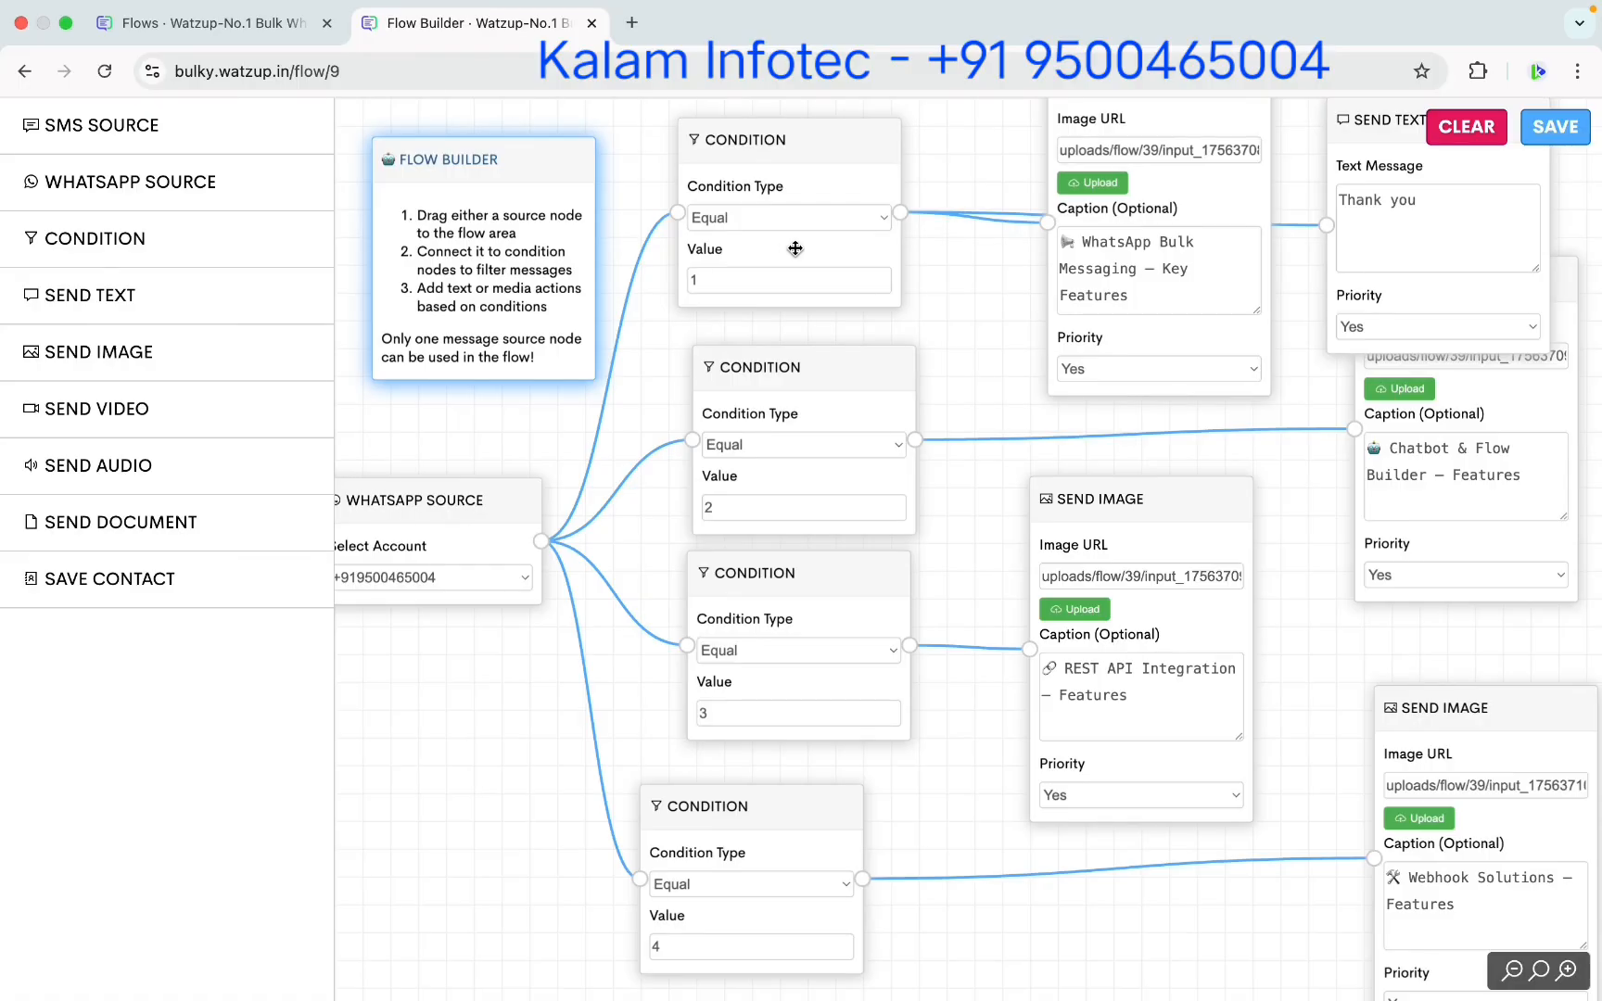
{"action": "left_click", "coordinate": [1548, 132]}
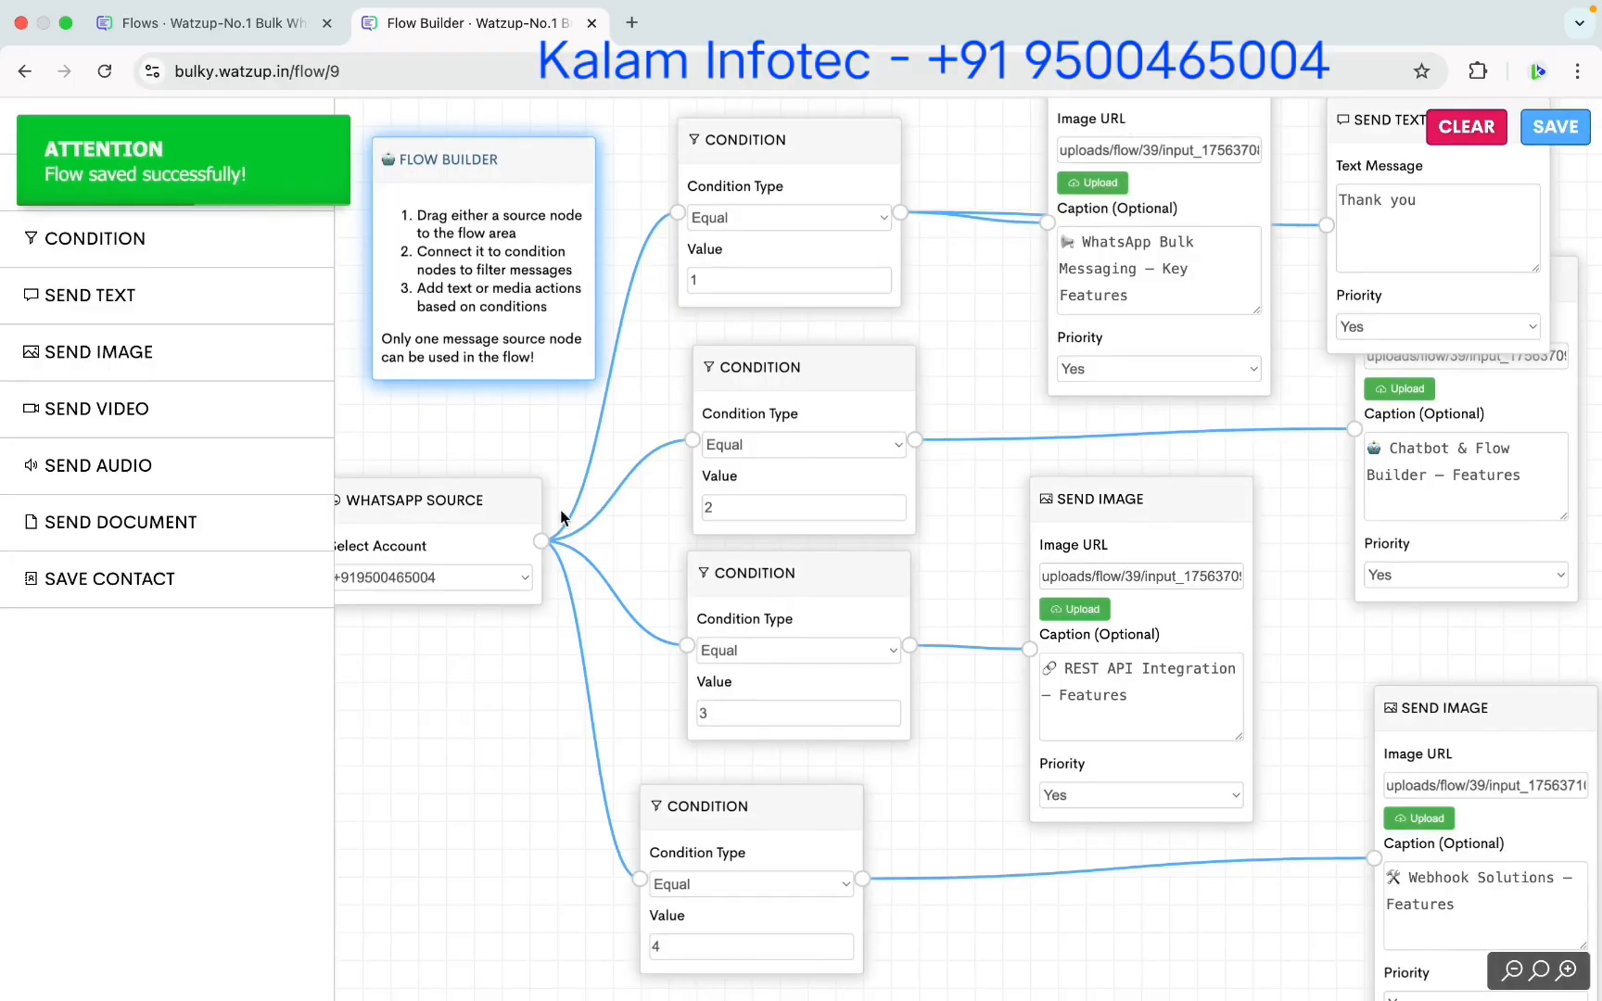
Switch to WhatsApp and send "1" in the test chat to trigger the flow
{"action": "left_click", "coordinate": [66, 49]}
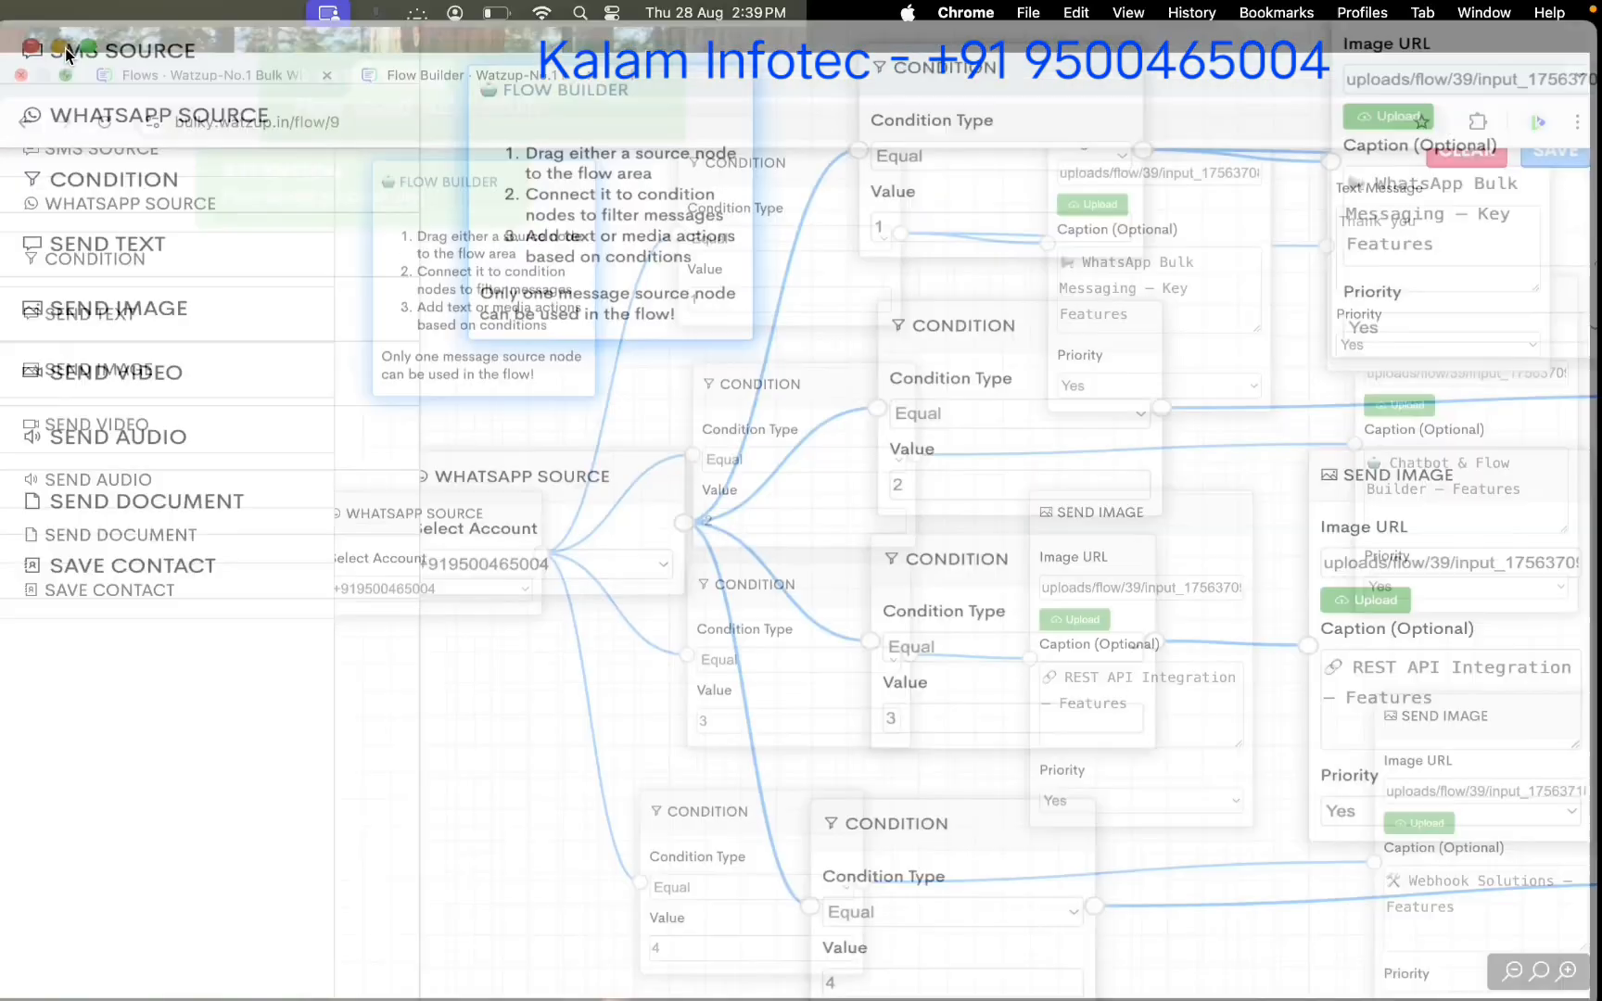
{"action": "left_click", "coordinate": [1315, 432]}
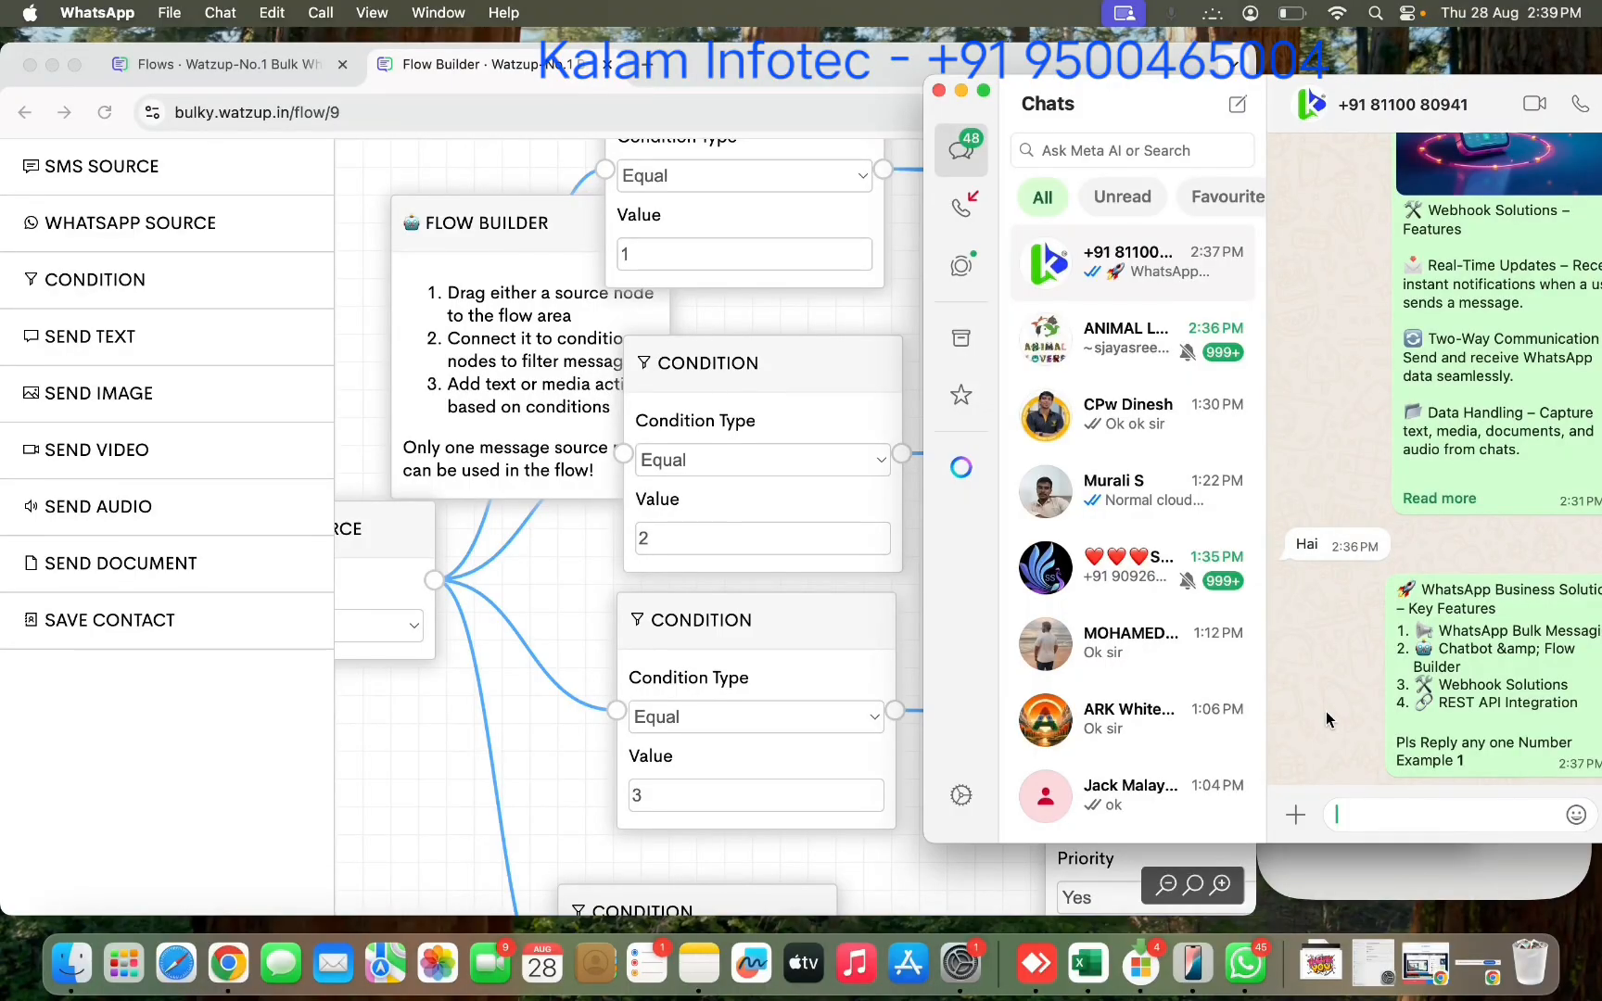
{"action": "type", "text": "1"}
{"action": "key", "text": "Return"}
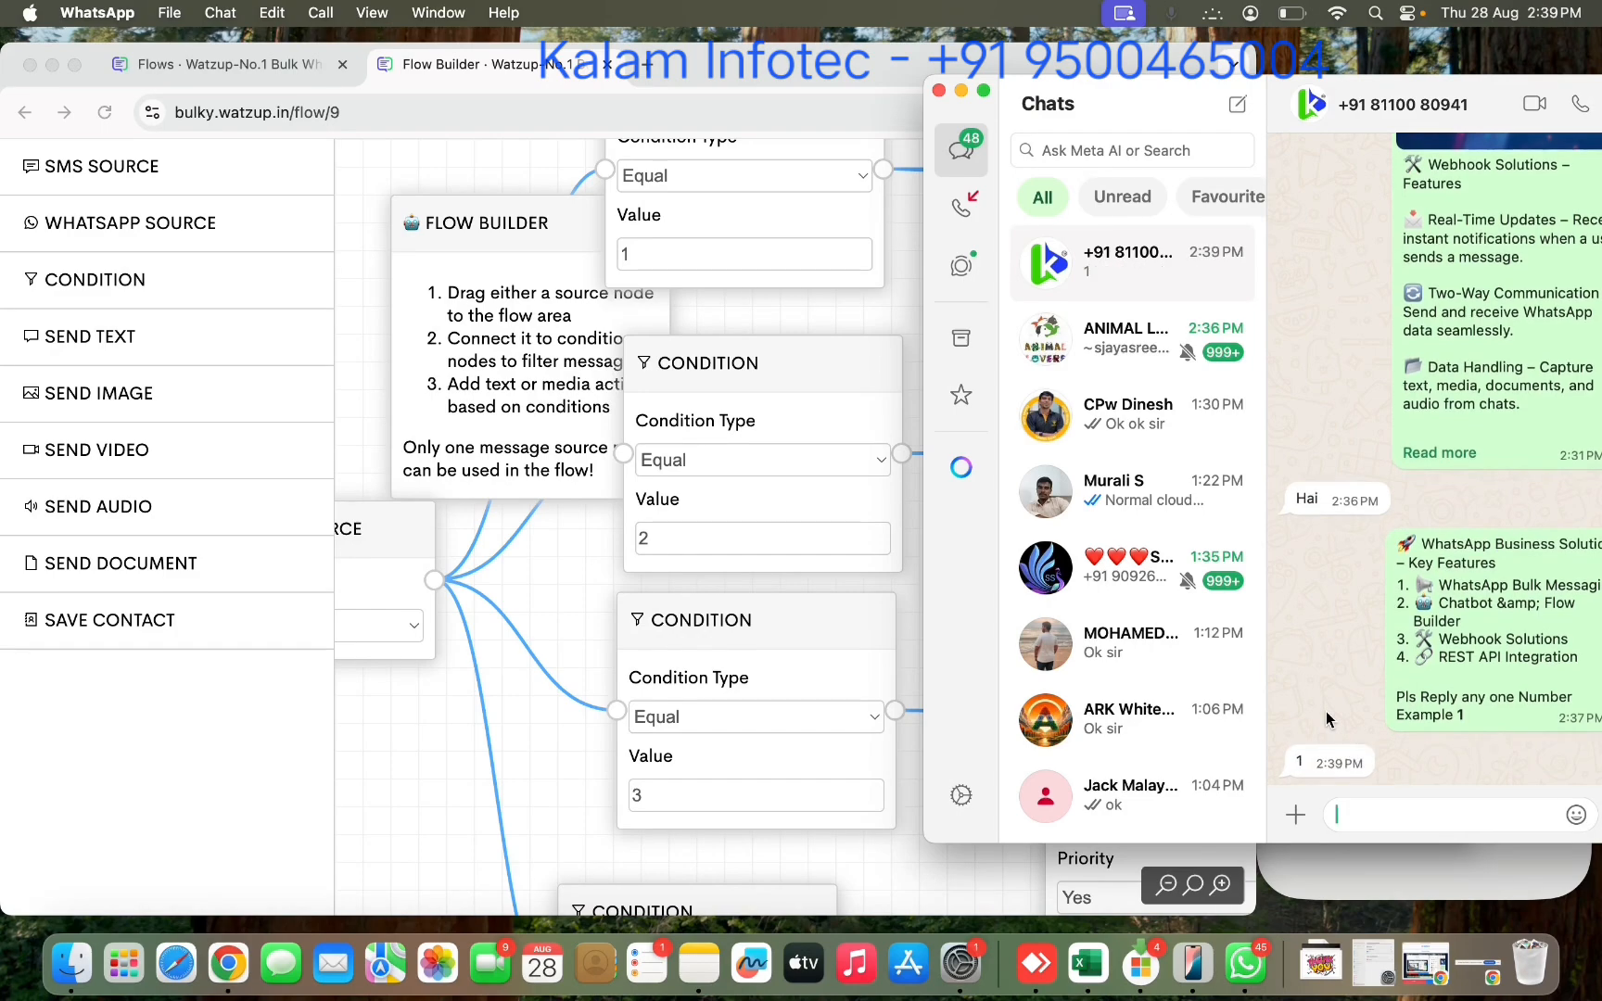